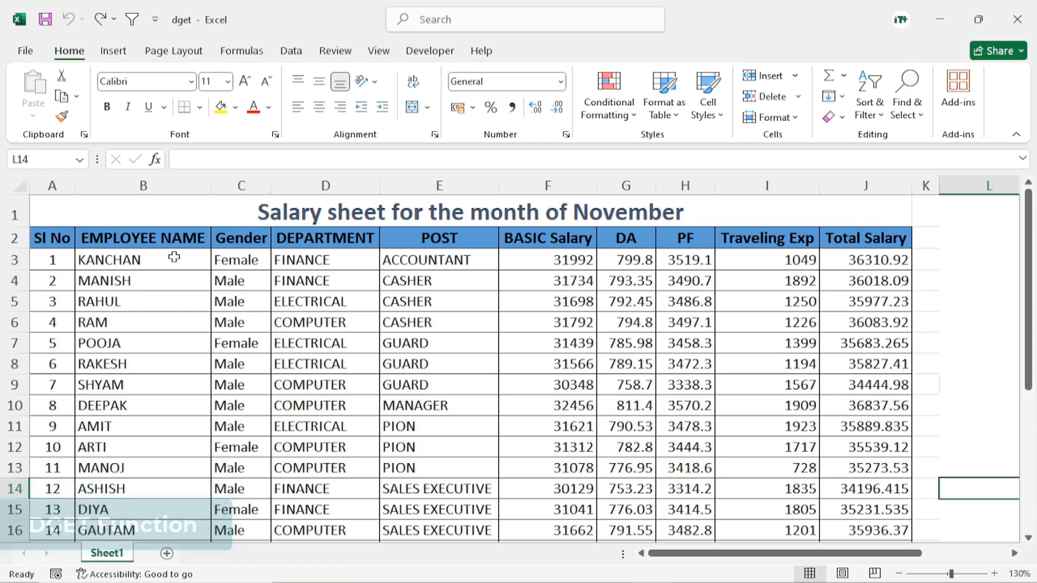
Copy the EMPLOYEE NAME header from B2 into cell L3, outside the salary table
click(146, 240)
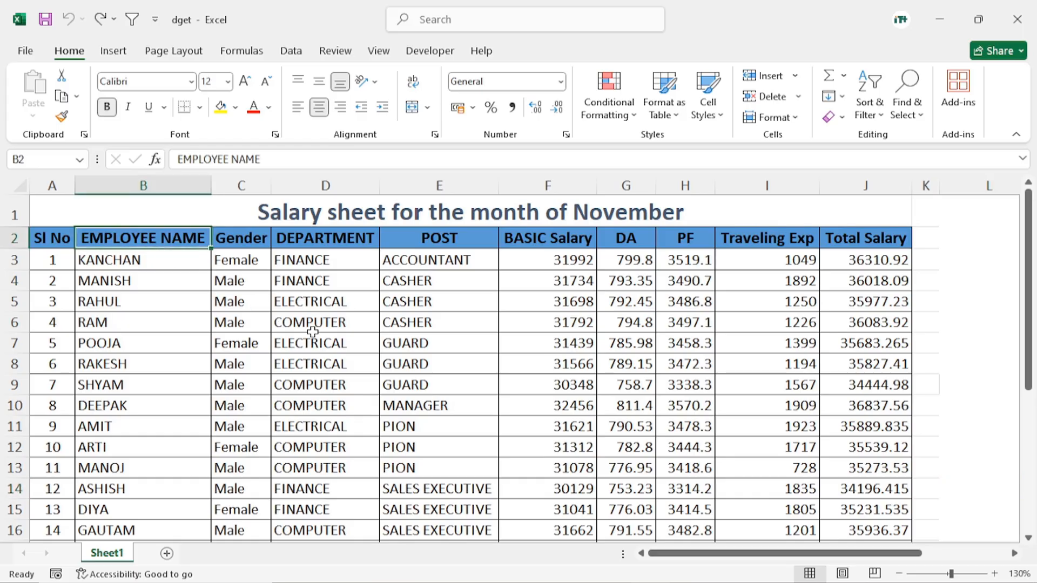
key(ctrl+c)
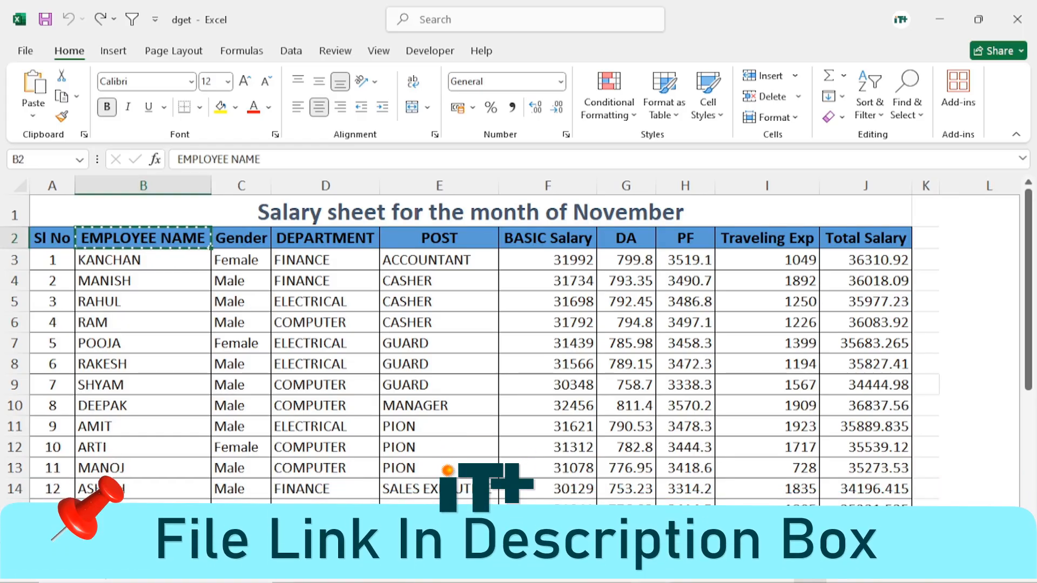
scroll(756, 556, right, 1)
scroll(924, 405, right, 1)
click(809, 262)
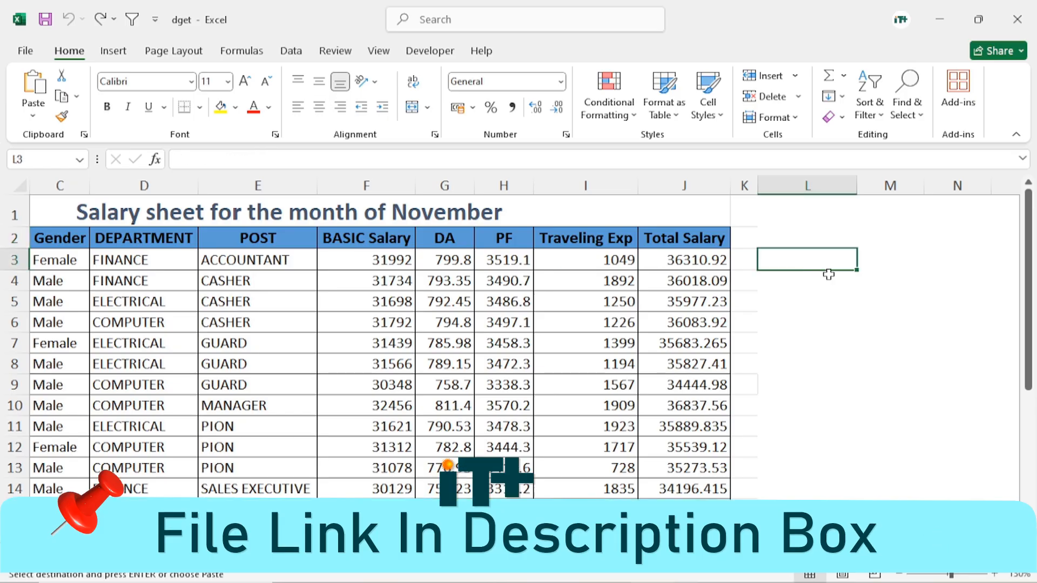
key(ctrl+v)
key(ctrl)
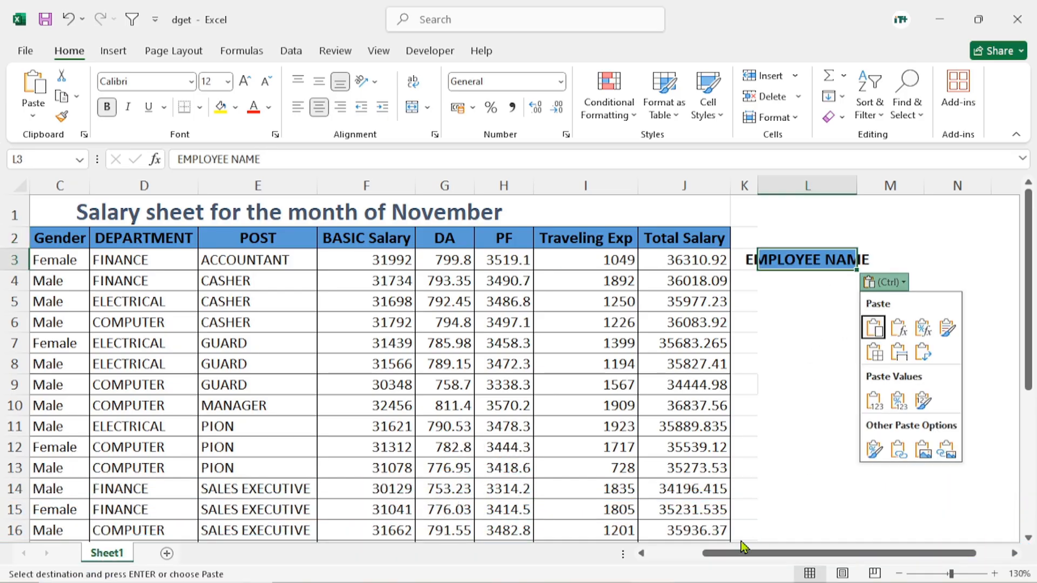
Copy the POST header from E2 into cell M3, beside the copied EMPLOYEE NAME header
drag(735, 556, 681, 555)
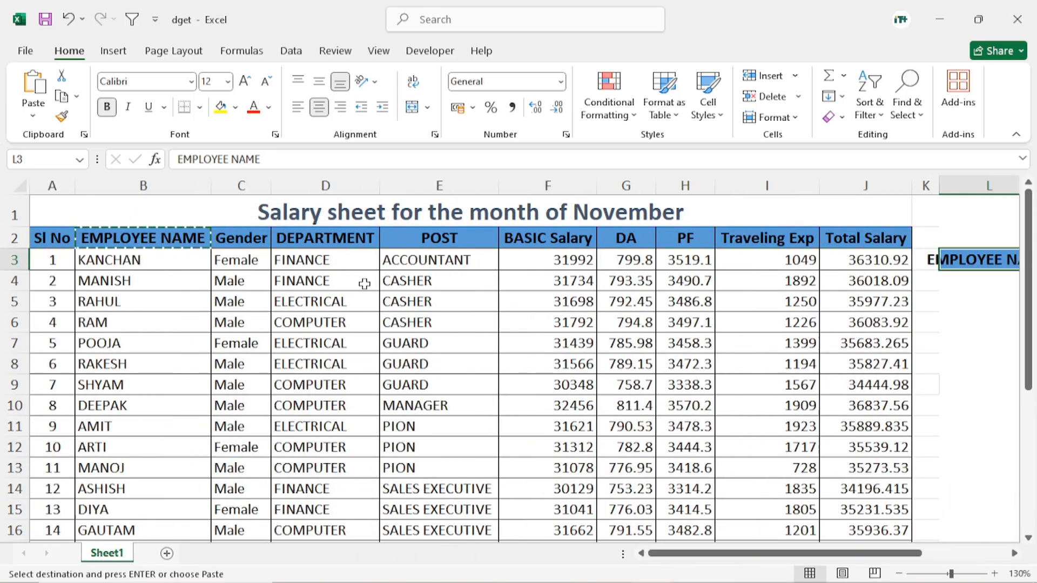
click(439, 238)
key(ctrl+c)
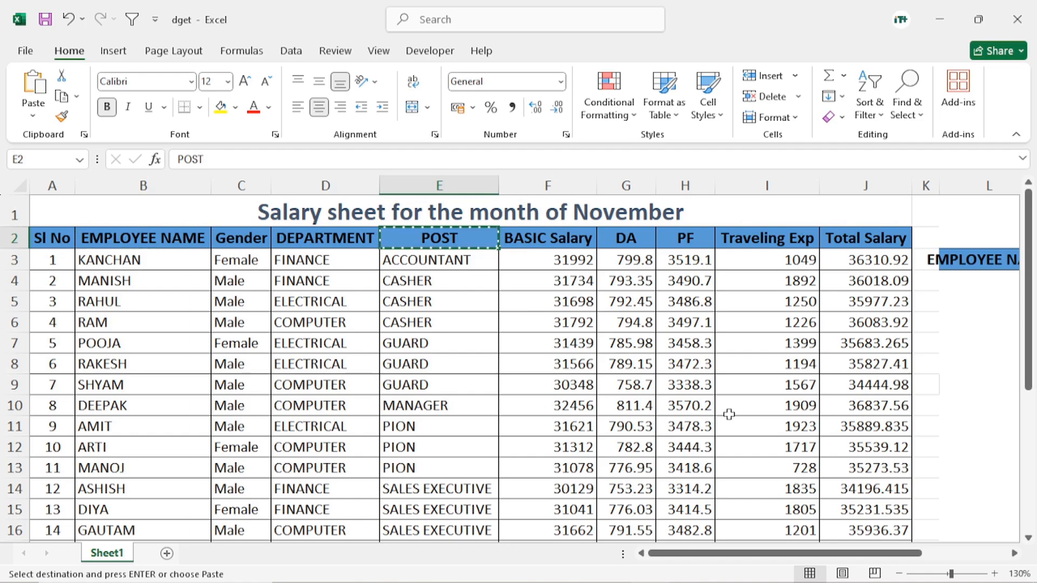
drag(913, 554, 1000, 554)
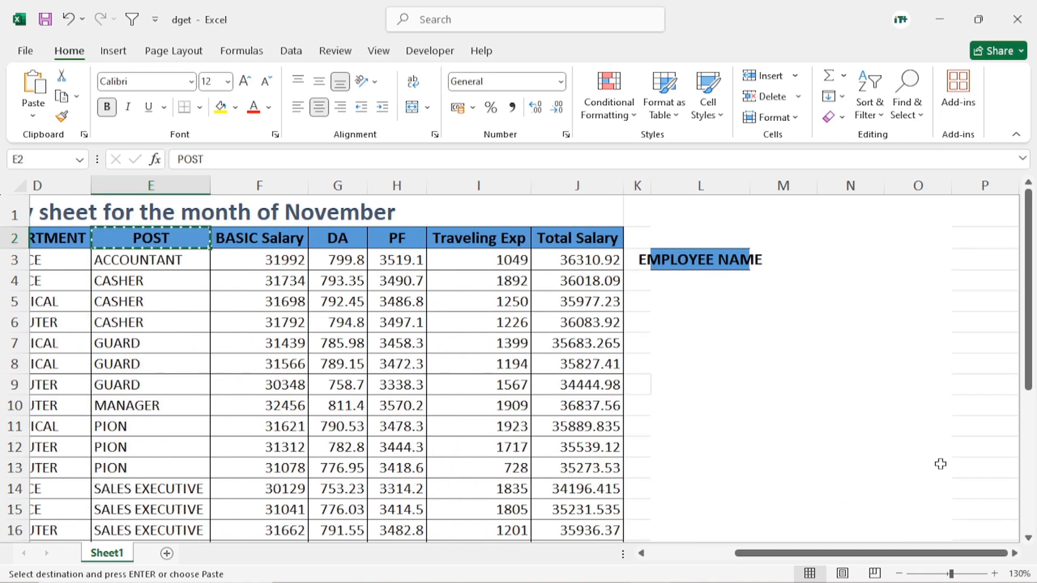
click(782, 261)
key(ctrl+v)
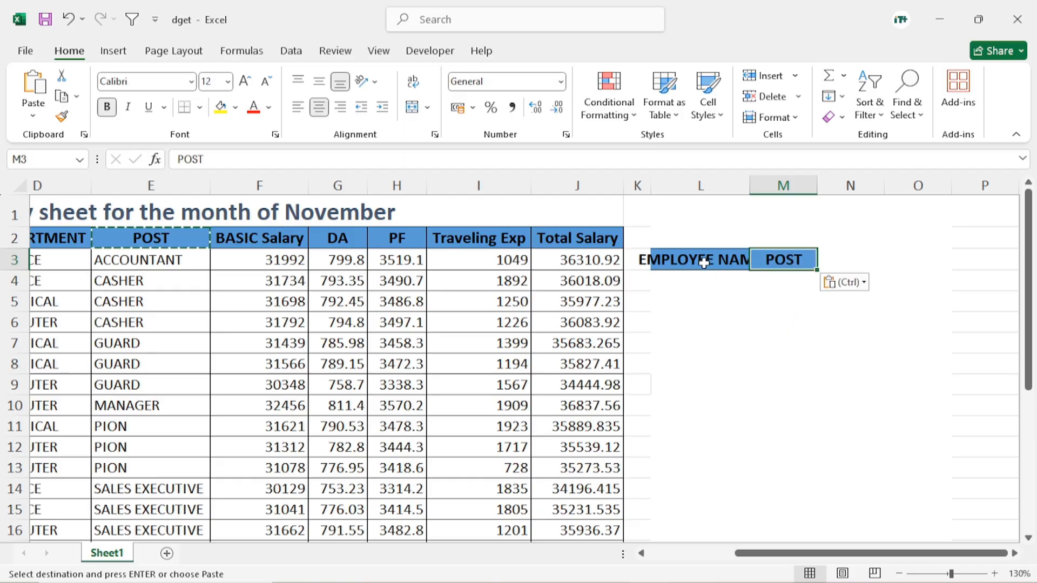
Widen column L to fit its header text and apply All Borders to the range L3:M4
double_click(752, 195)
drag(778, 185, 794, 189)
drag(680, 264, 819, 283)
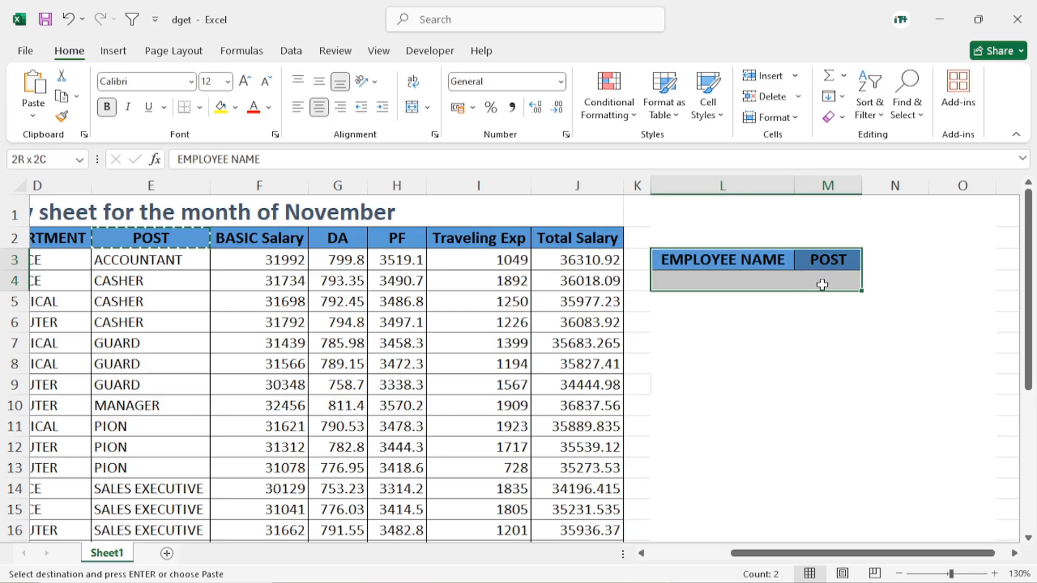
click(199, 107)
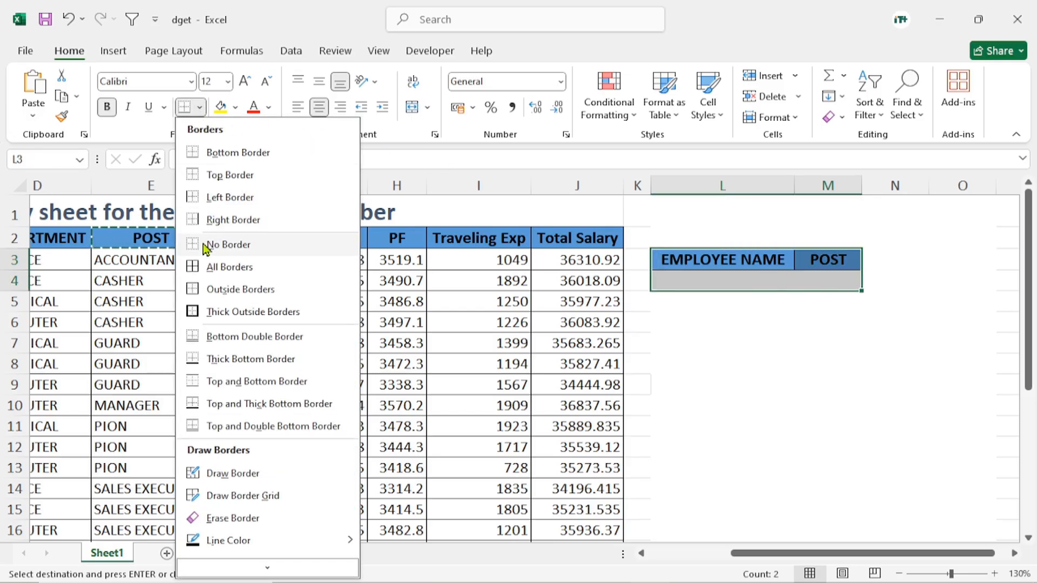
click(212, 267)
click(855, 365)
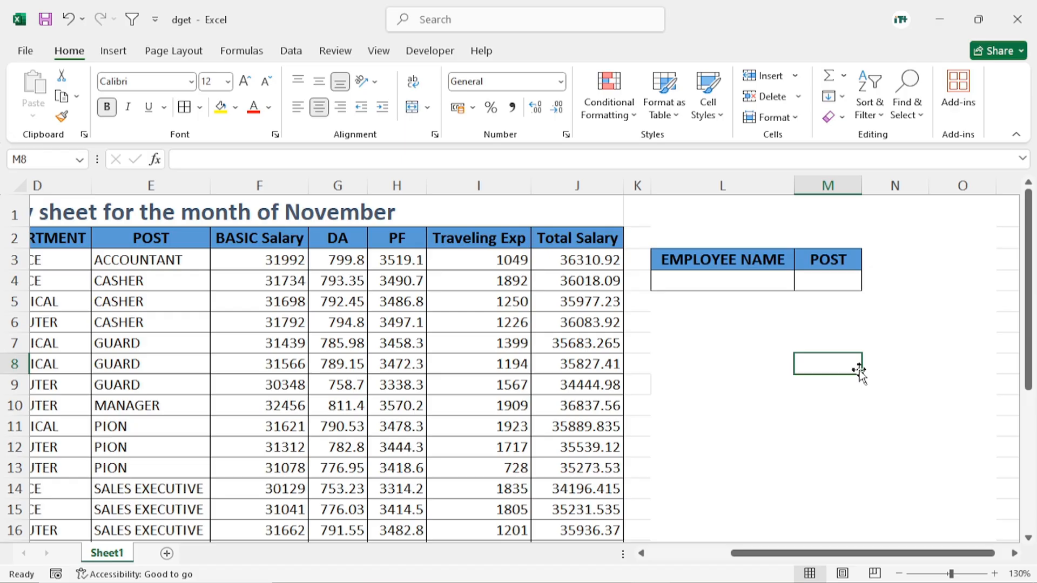
Start a DGET formula in M4 with the whole salary table including headers, A2:J25, as its database argument
click(716, 278)
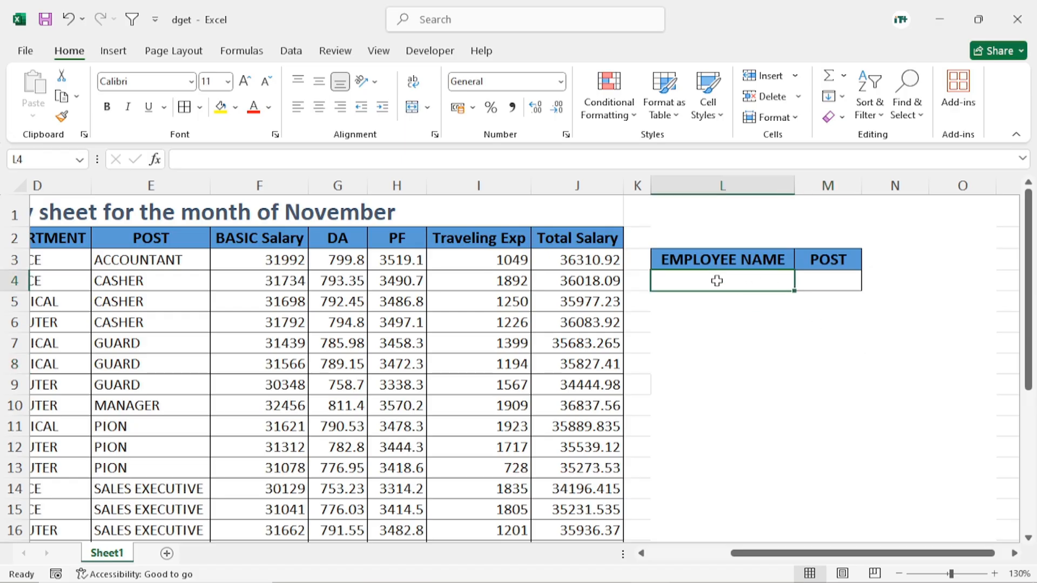
click(825, 280)
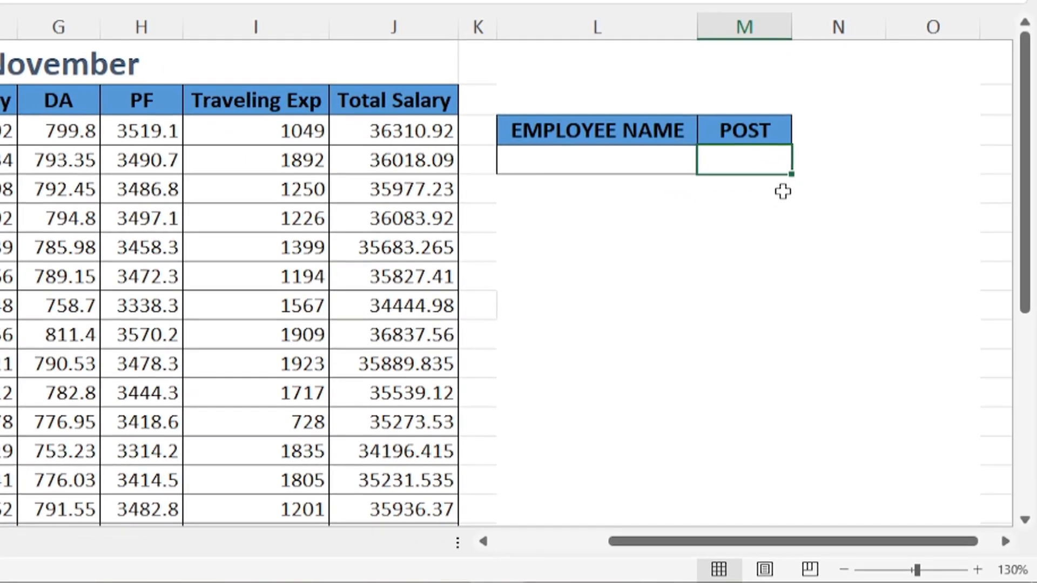
text(=)
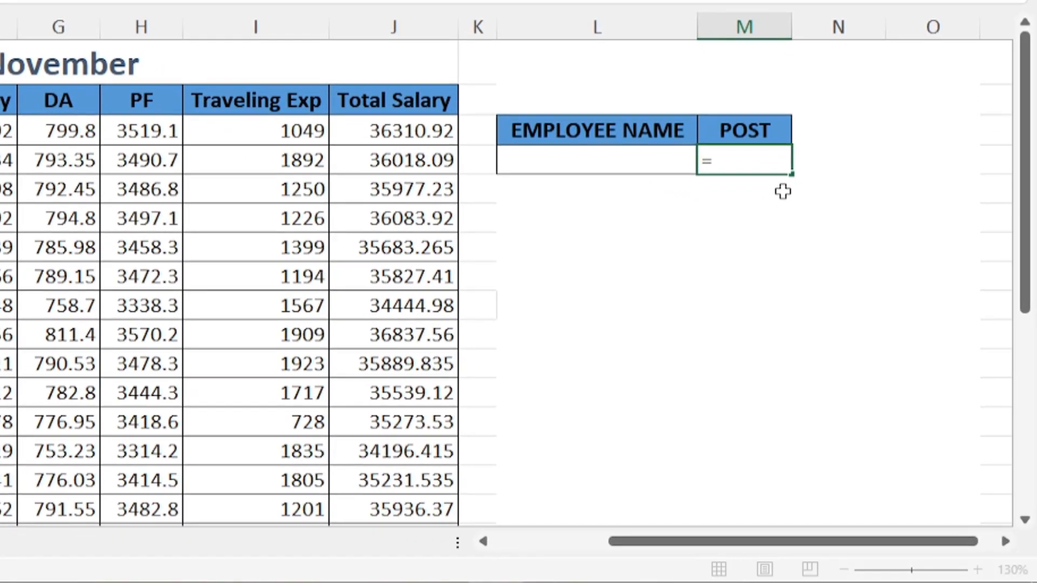
text(dge)
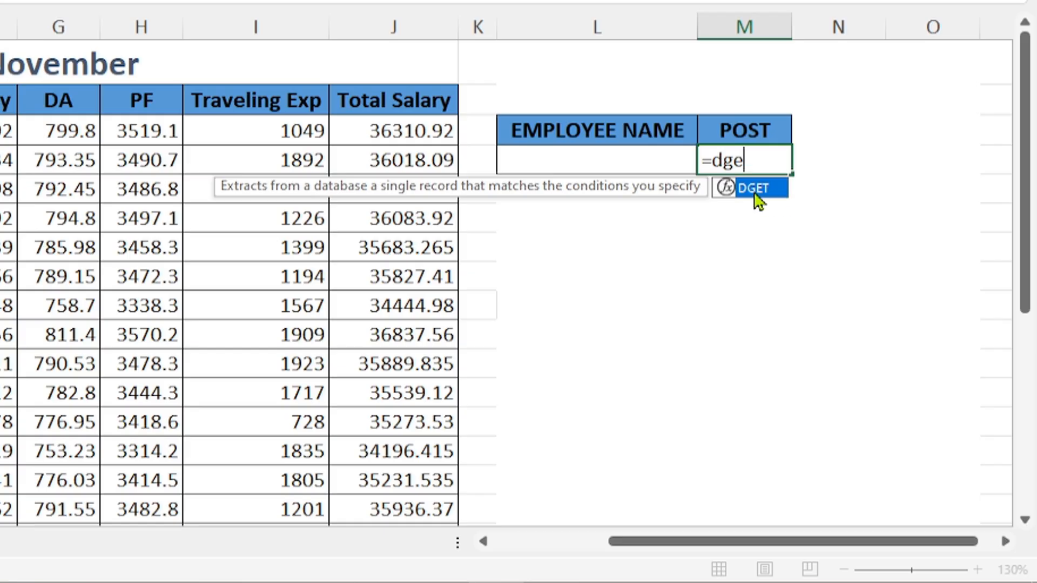
double_click(759, 189)
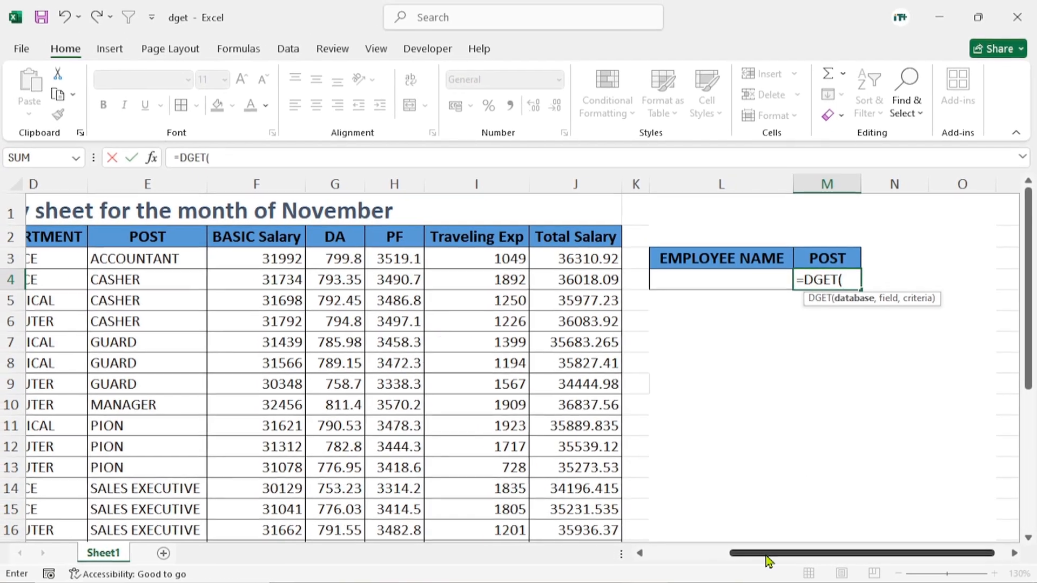
drag(728, 549, 511, 551)
drag(580, 552, 580, 552)
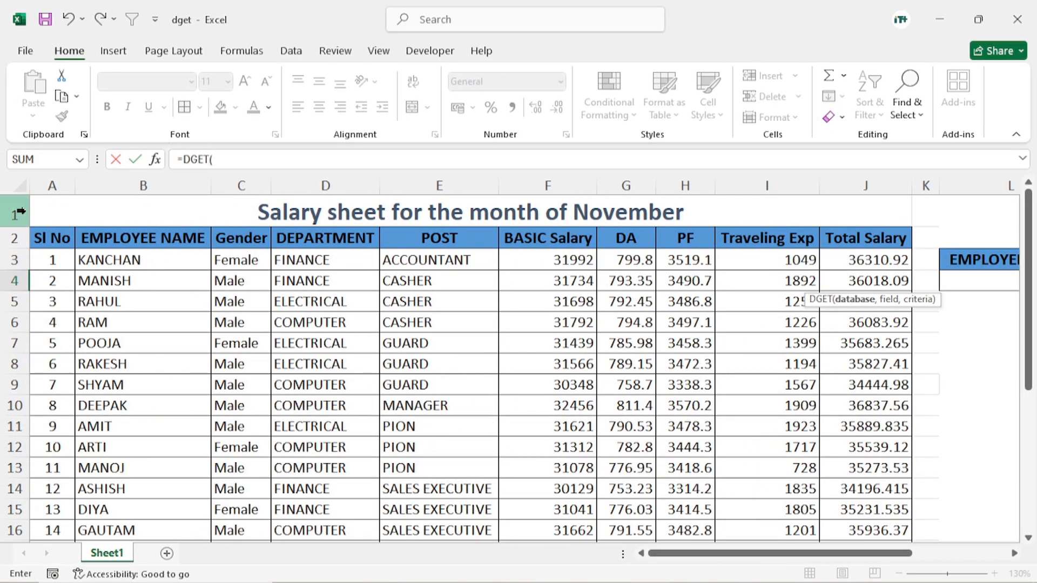
click(42, 238)
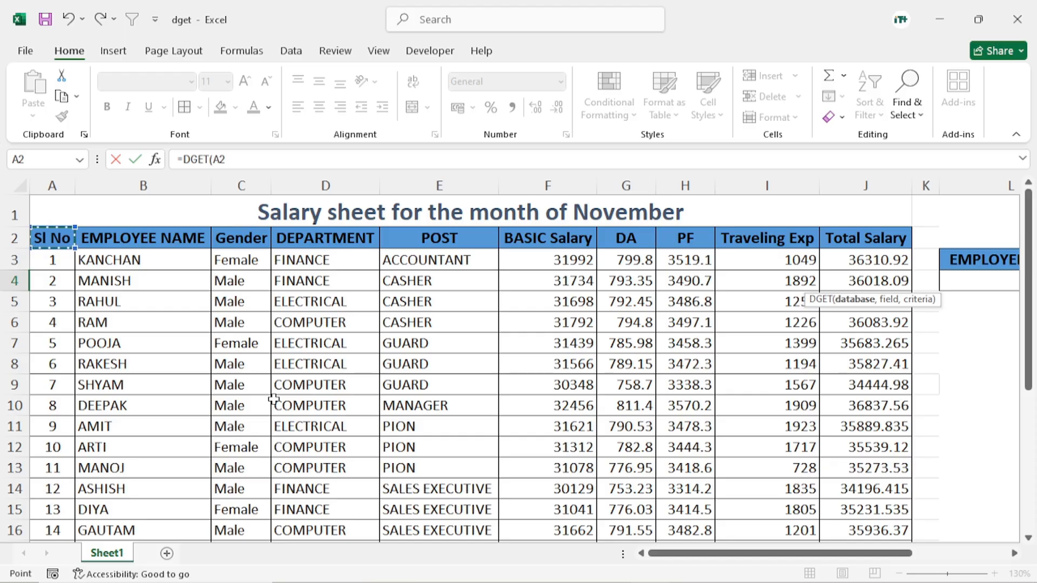
key(ctrl+shift+Right)
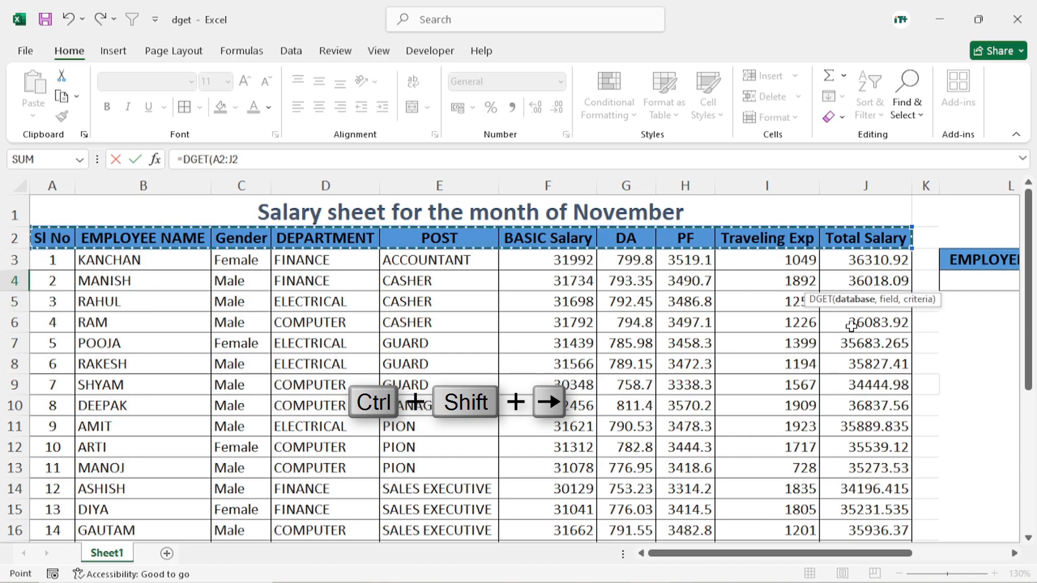
key(ctrl+shift+Down)
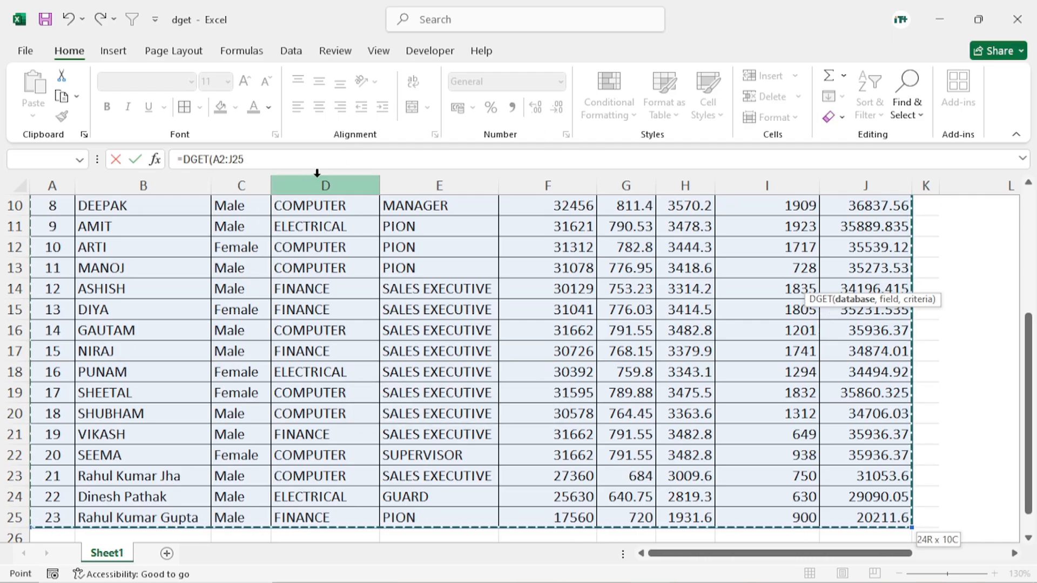
text(,)
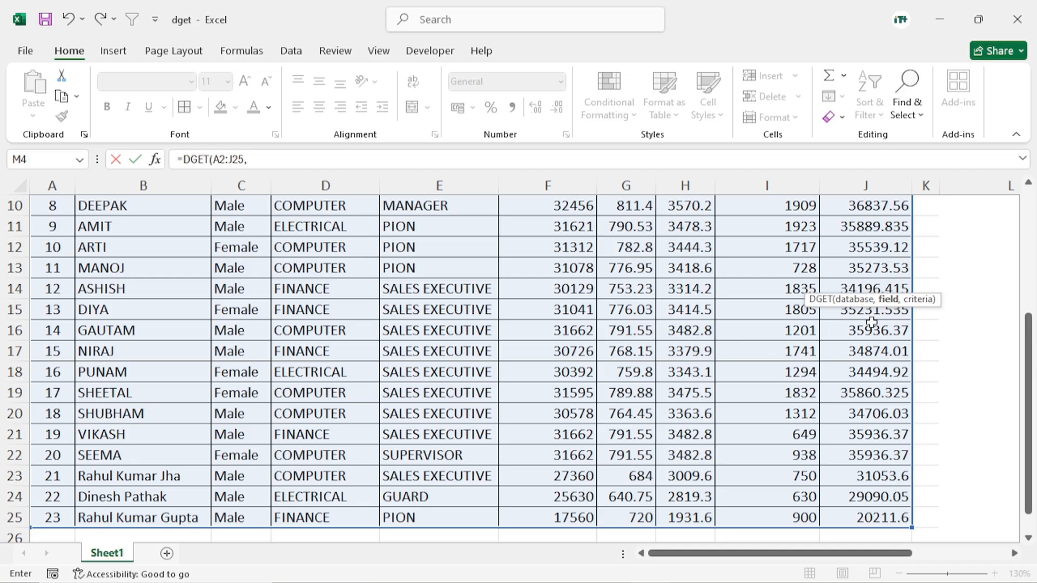
Complete the DGET formula in M4 with M3 as the field and L3:L4 as the criteria
scroll(964, 297, up, 3)
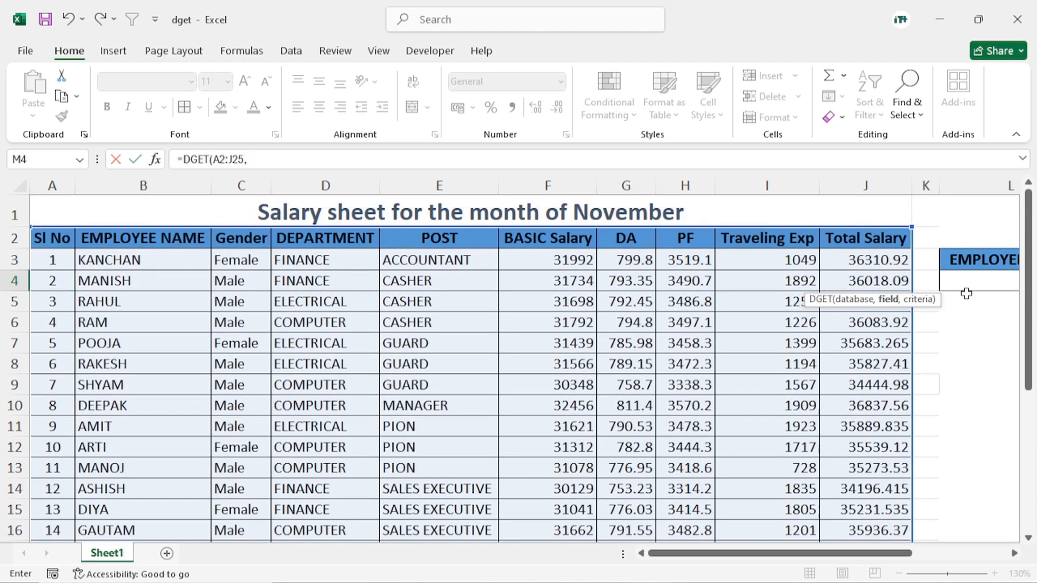
scroll(1005, 399, right, 3)
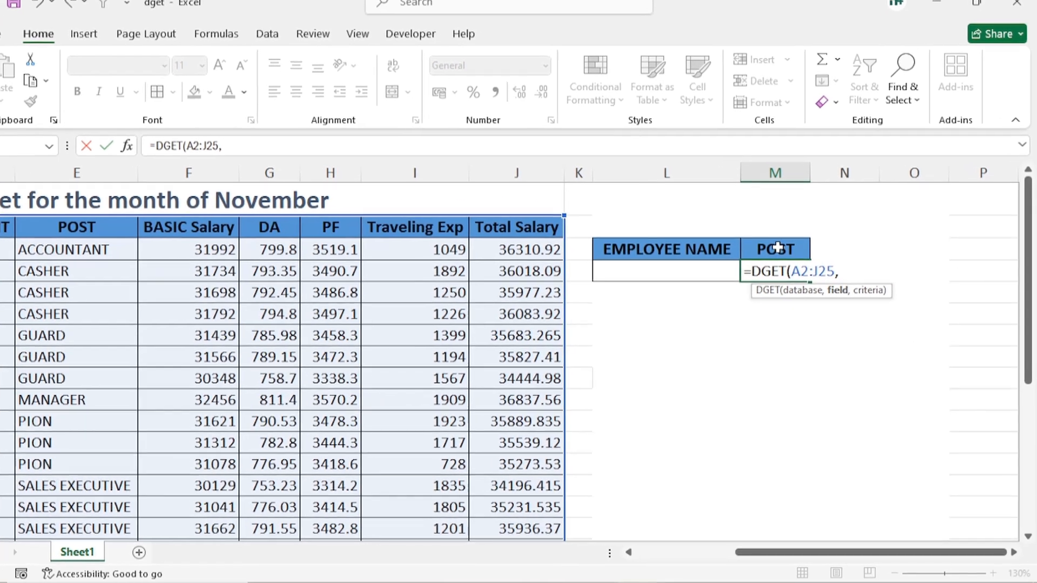
click(777, 258)
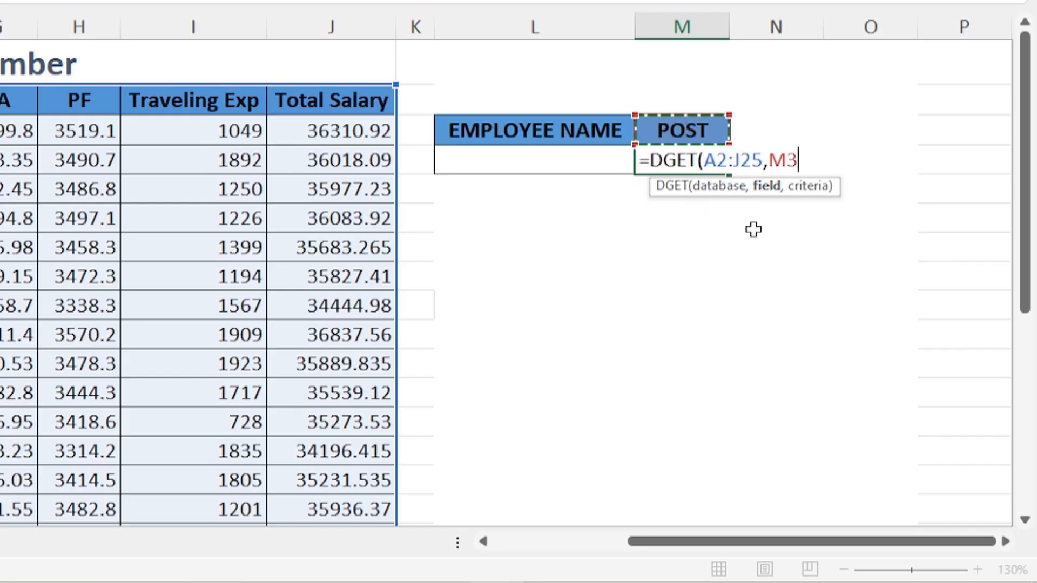
text(,)
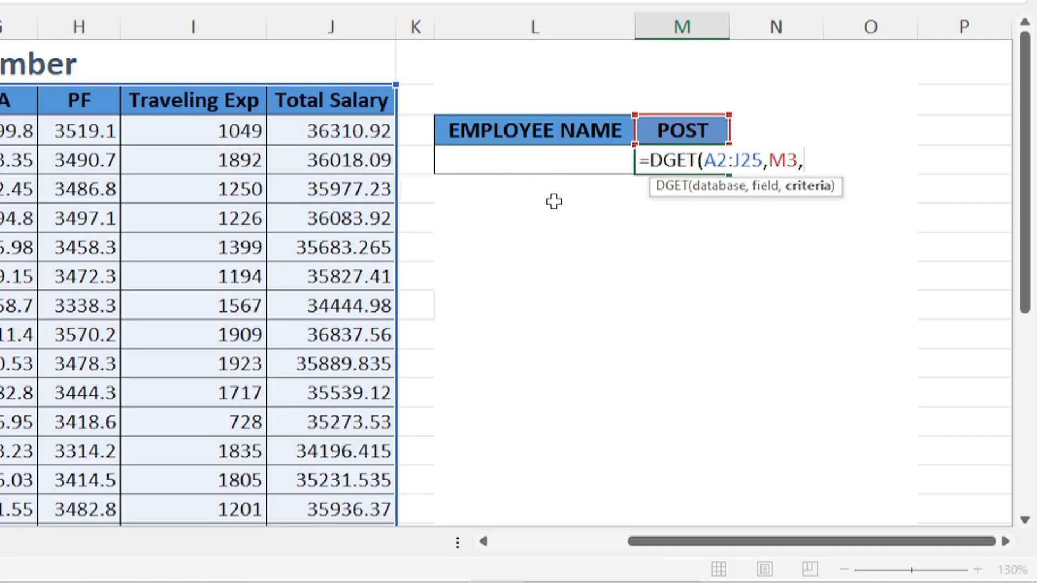
click(513, 130)
drag(545, 137, 544, 162)
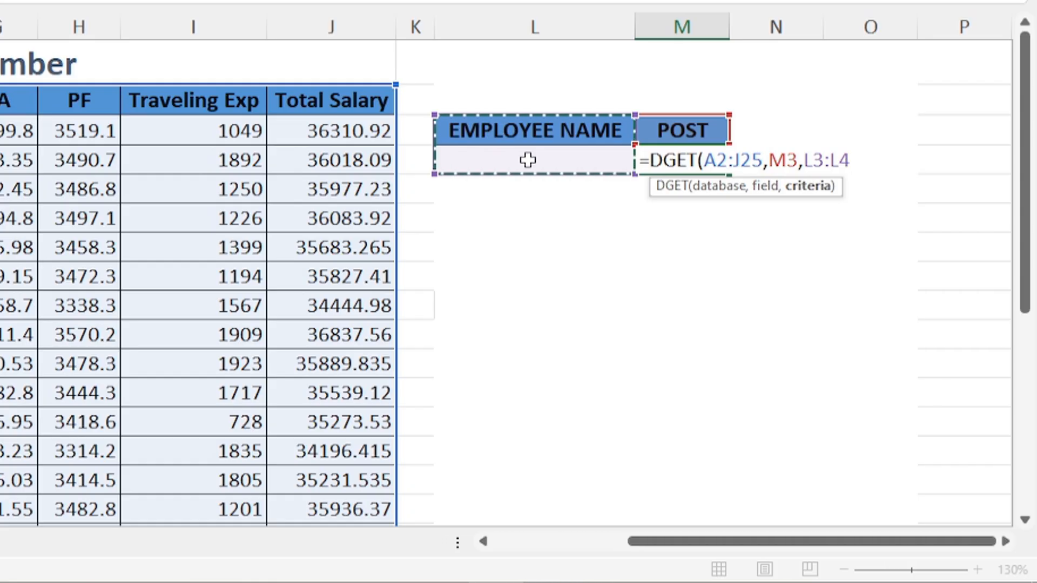
text())
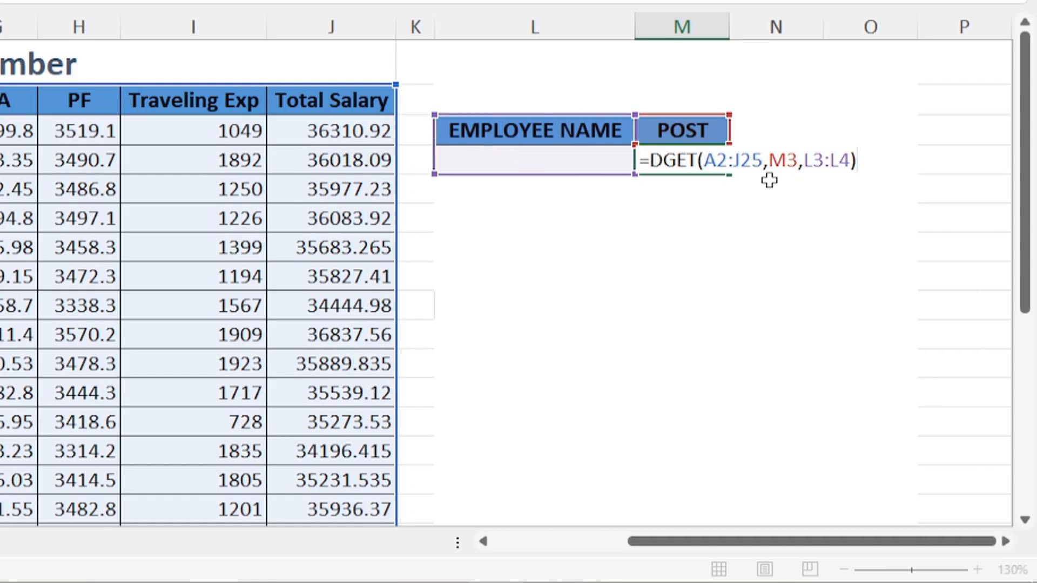
key(Return)
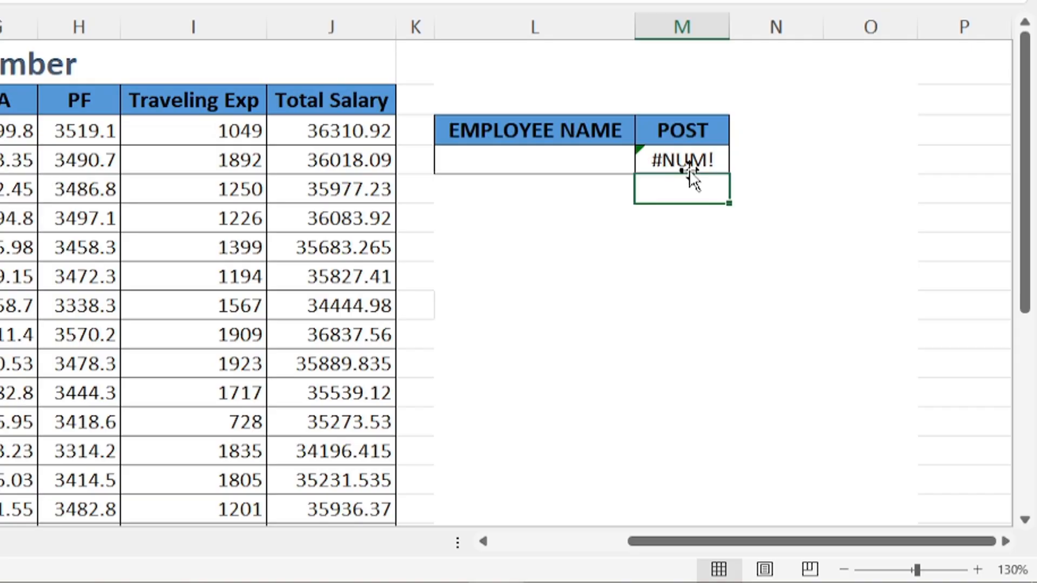
Copy the employee name from B6 into the lookup cell L4
click(543, 159)
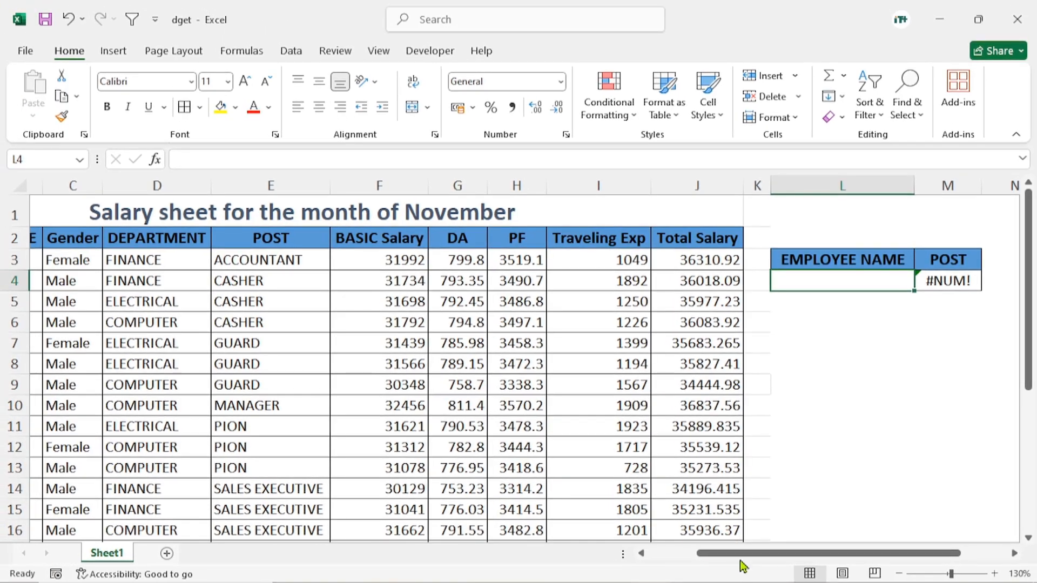
drag(724, 552, 622, 553)
click(107, 323)
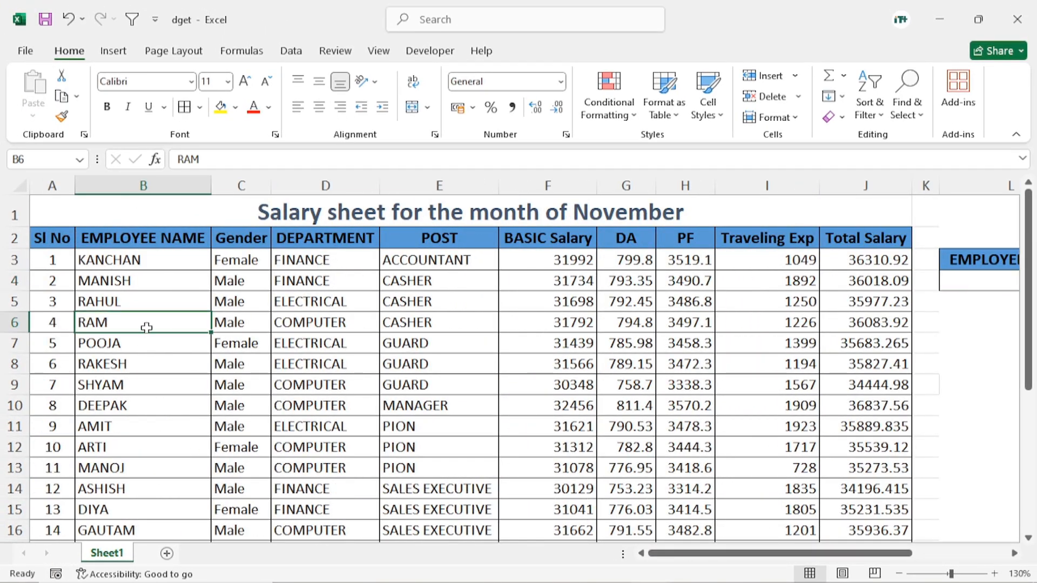
key(ctrl+c)
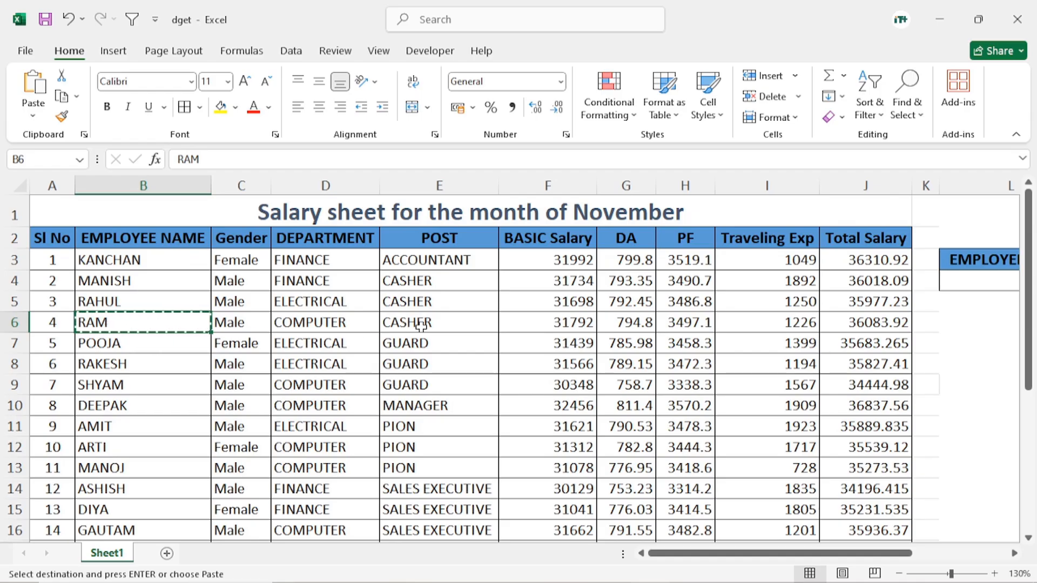
drag(864, 554, 908, 561)
click(839, 281)
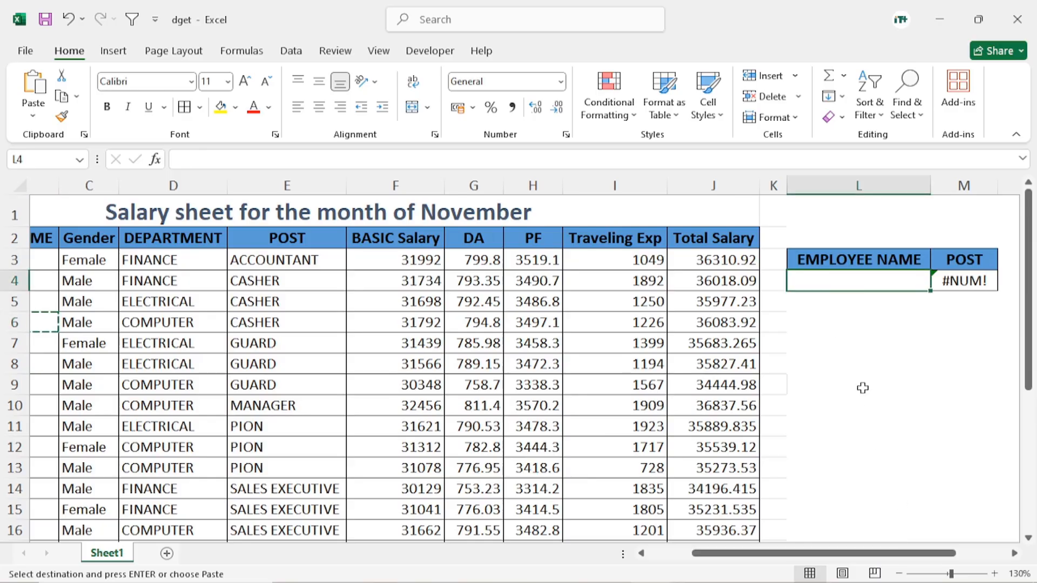
key(ctrl+v)
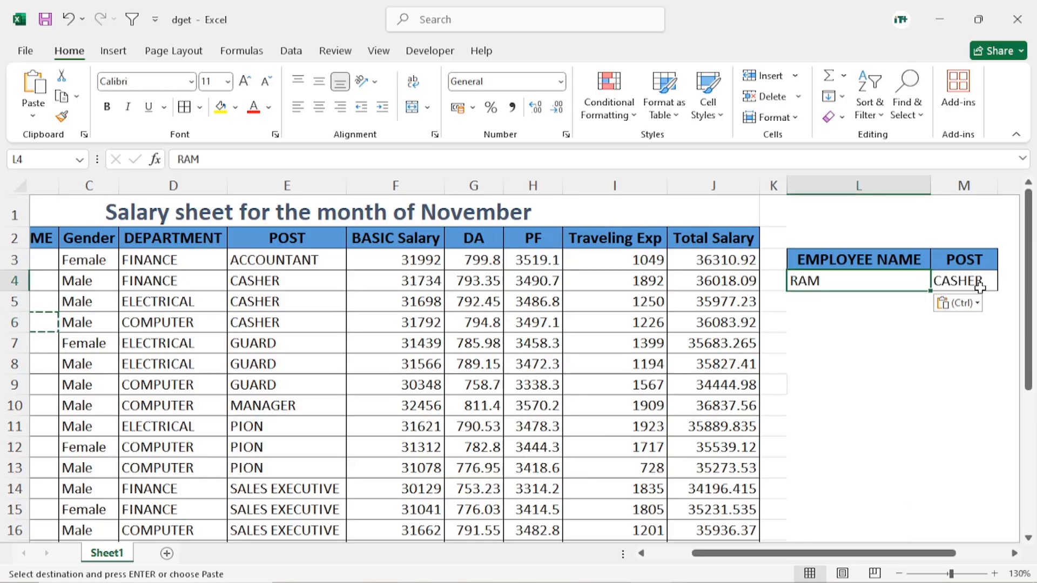
Change the lookup table's field header in M3 to DA
drag(875, 556, 919, 562)
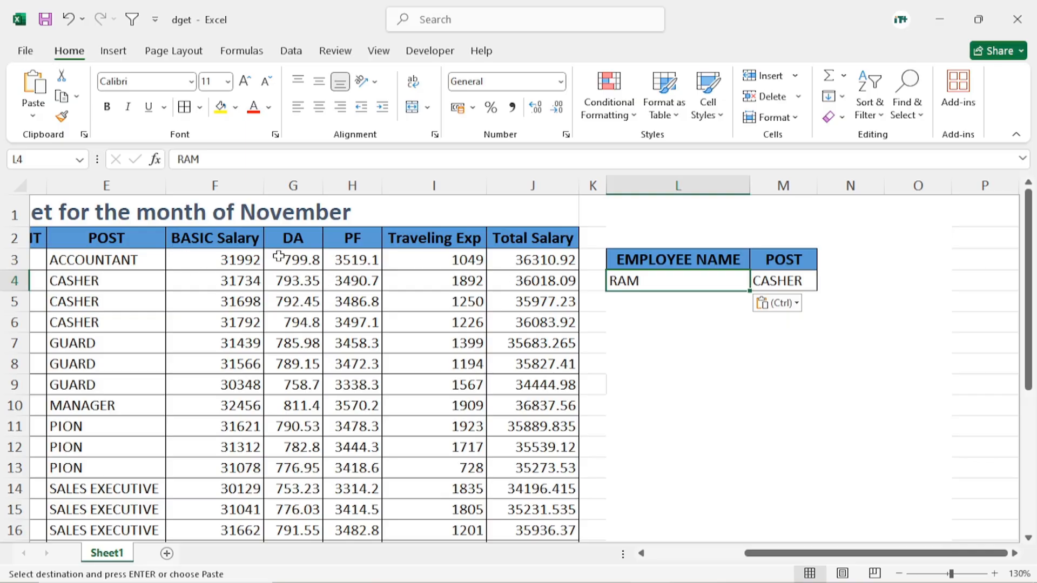
click(792, 255)
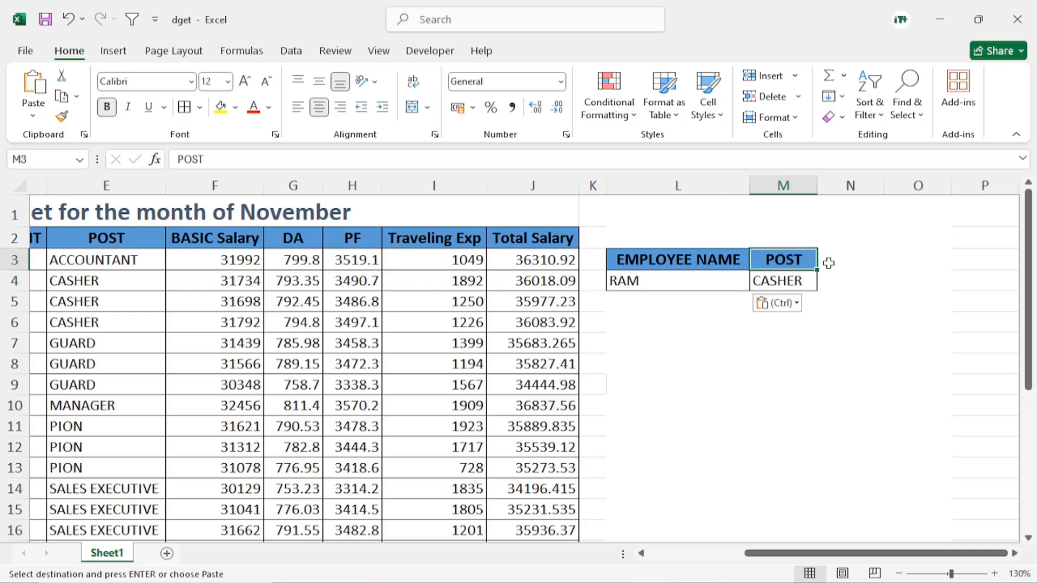
text(DA)
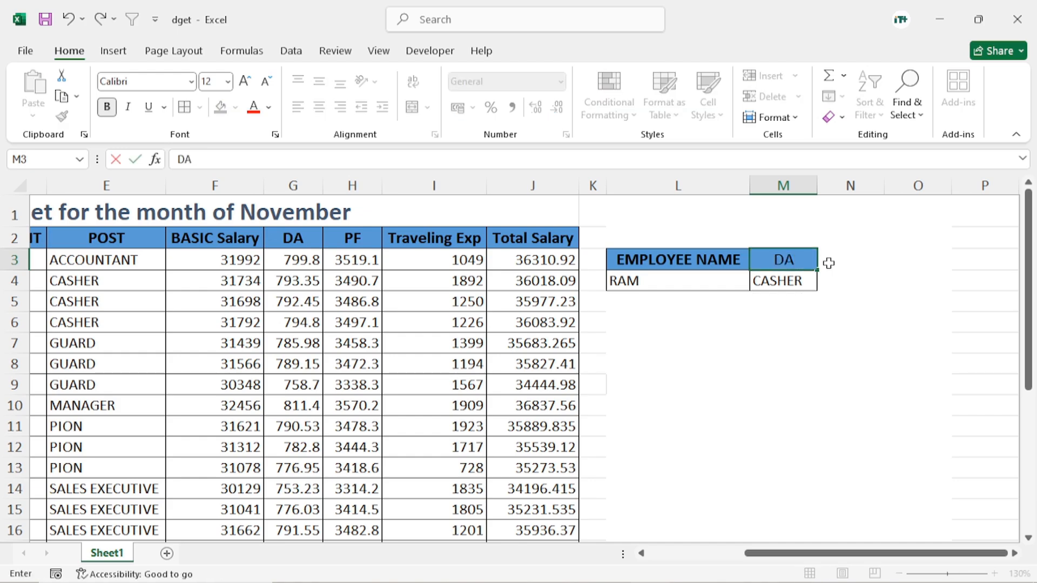
key(Return)
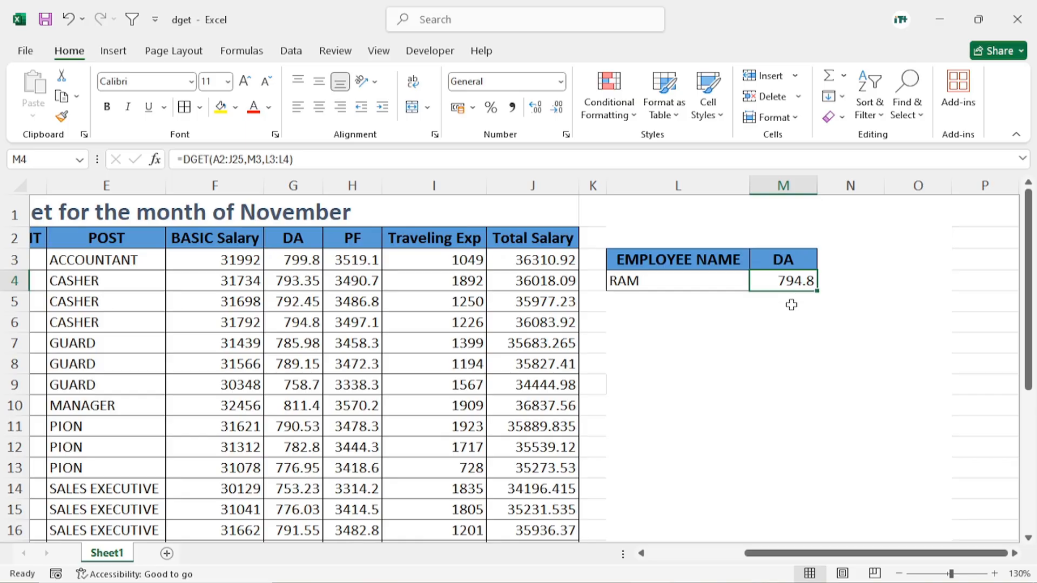
Copy the Total Salary header from J2 into M3 and widen column M to fit it
click(543, 246)
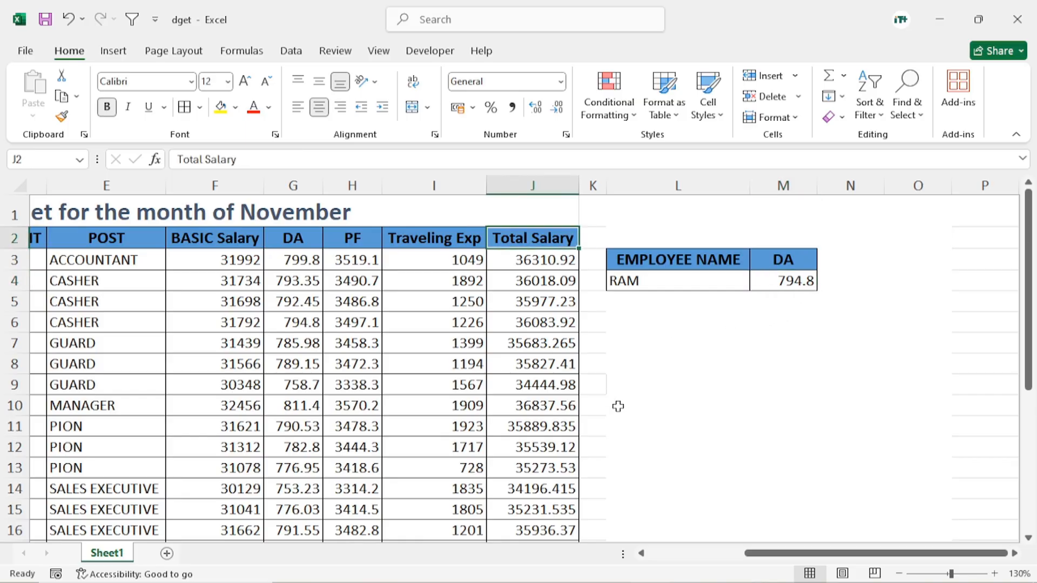
key(ctrl+c)
click(788, 260)
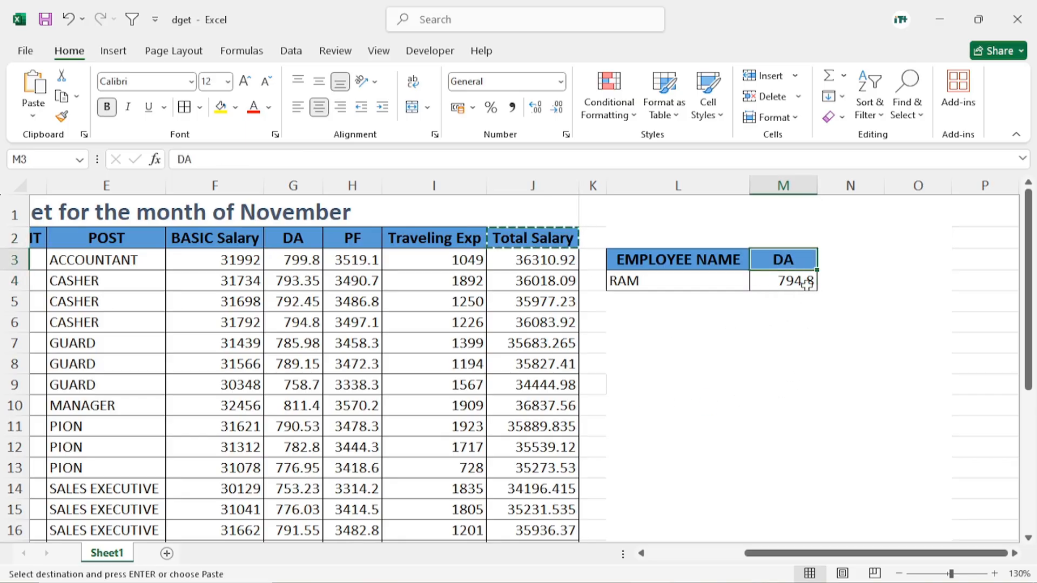
key(ctrl+v)
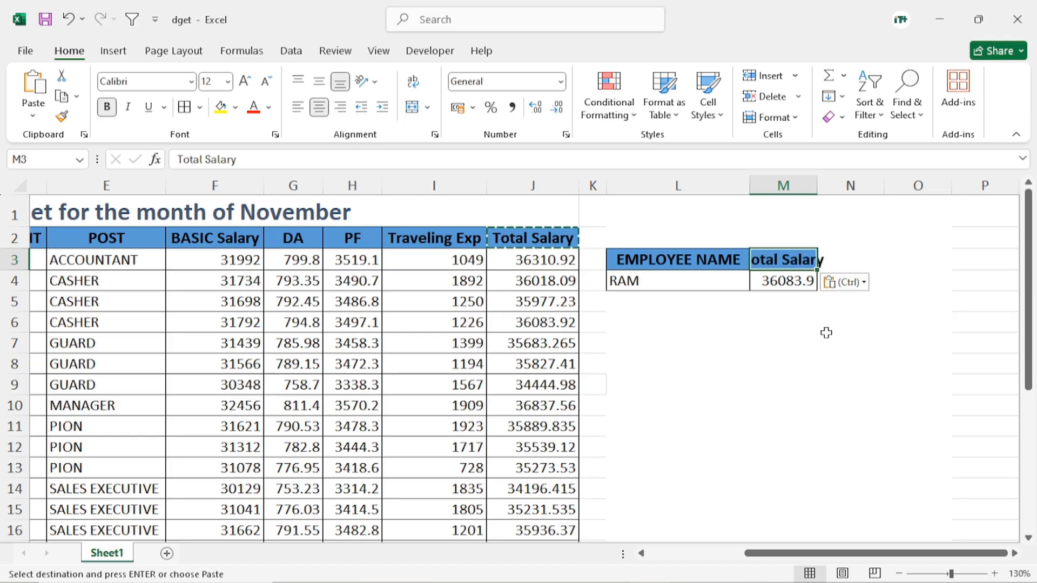
key(Escape)
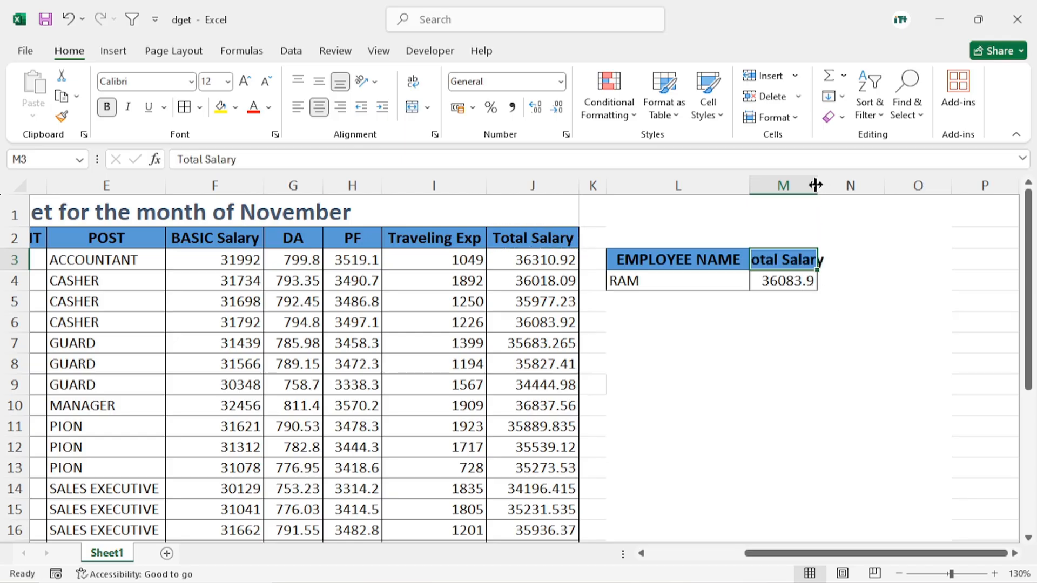
drag(815, 185, 856, 185)
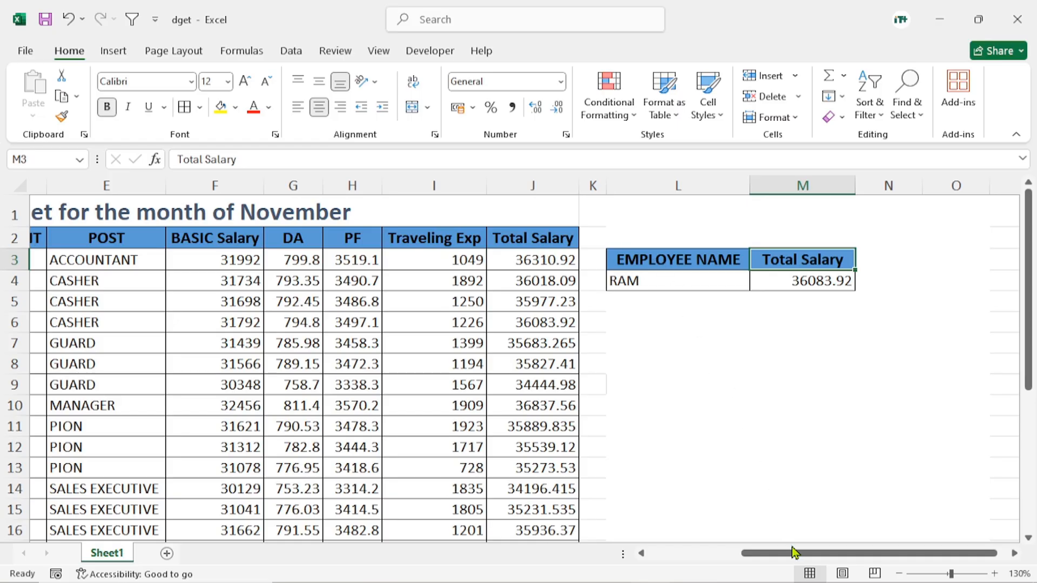
Insert two blank rows above the salary sheet's title row
drag(780, 553, 670, 553)
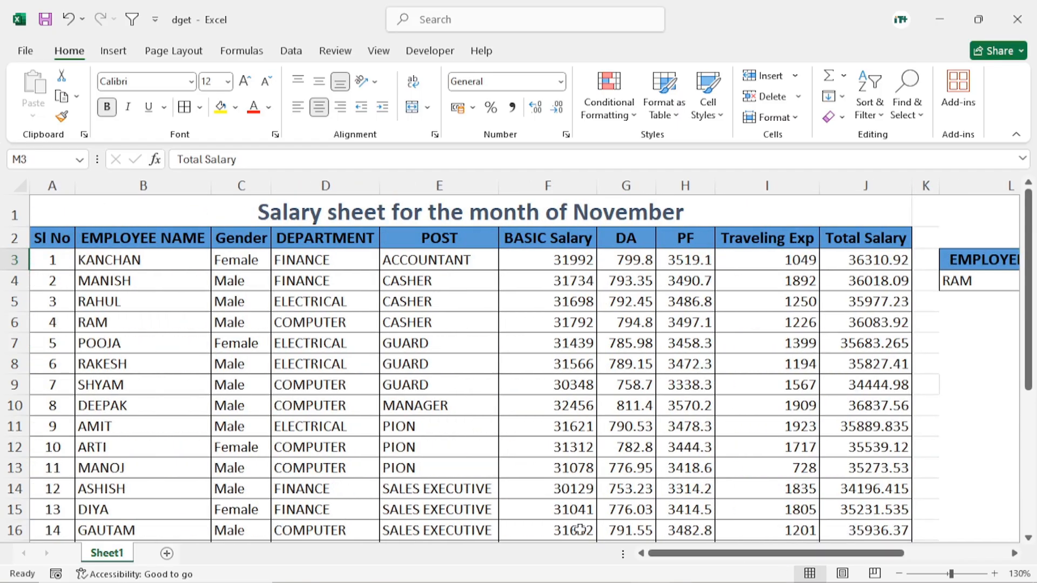
click(9, 213)
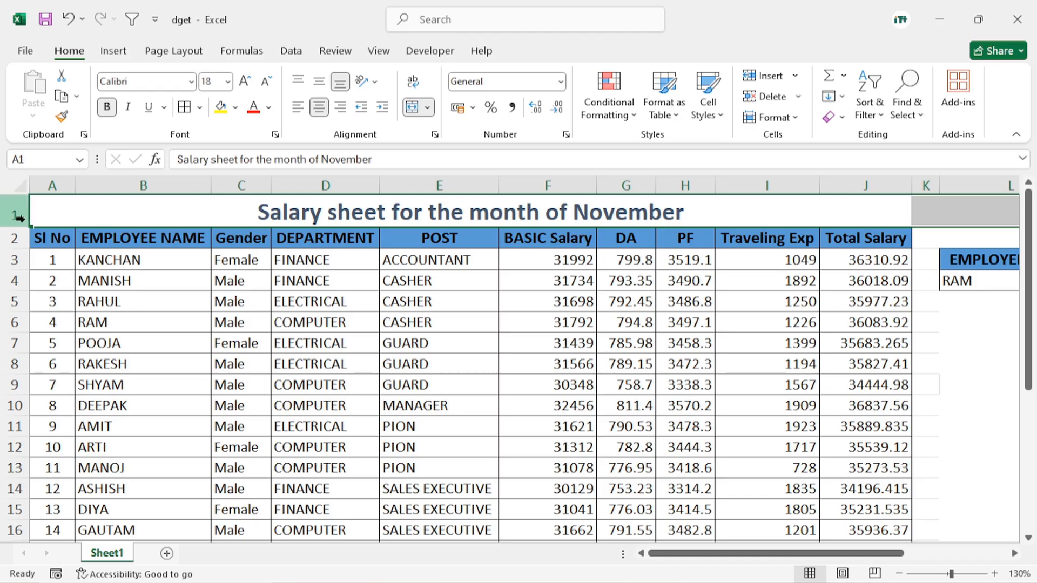
click(344, 217)
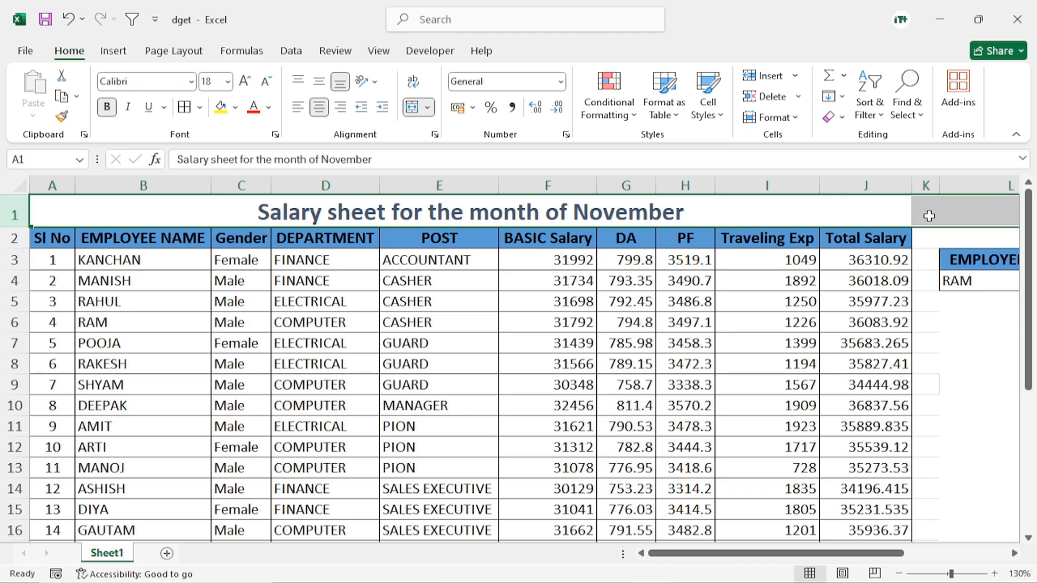
key(ctrl+plus)
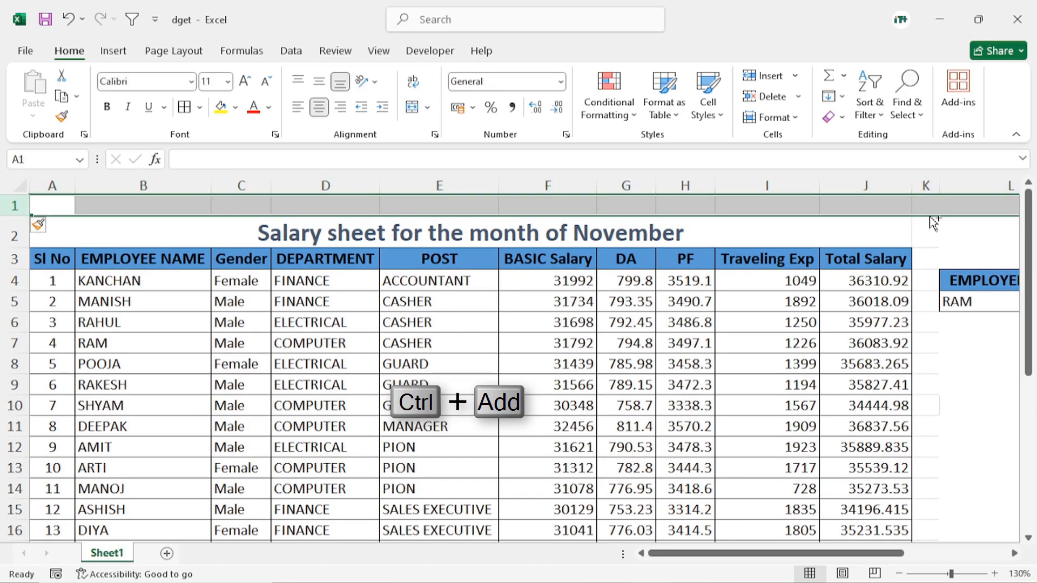
key(ctrl+plus)
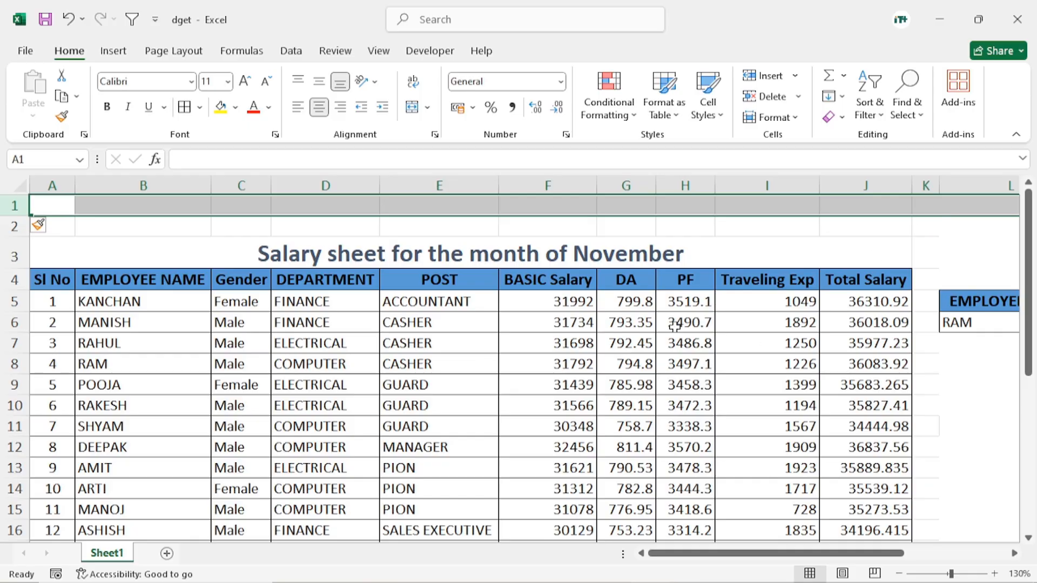
Copy the table headers from A4:J4 to row 1 and apply All Borders to A1:J2
drag(67, 285, 884, 280)
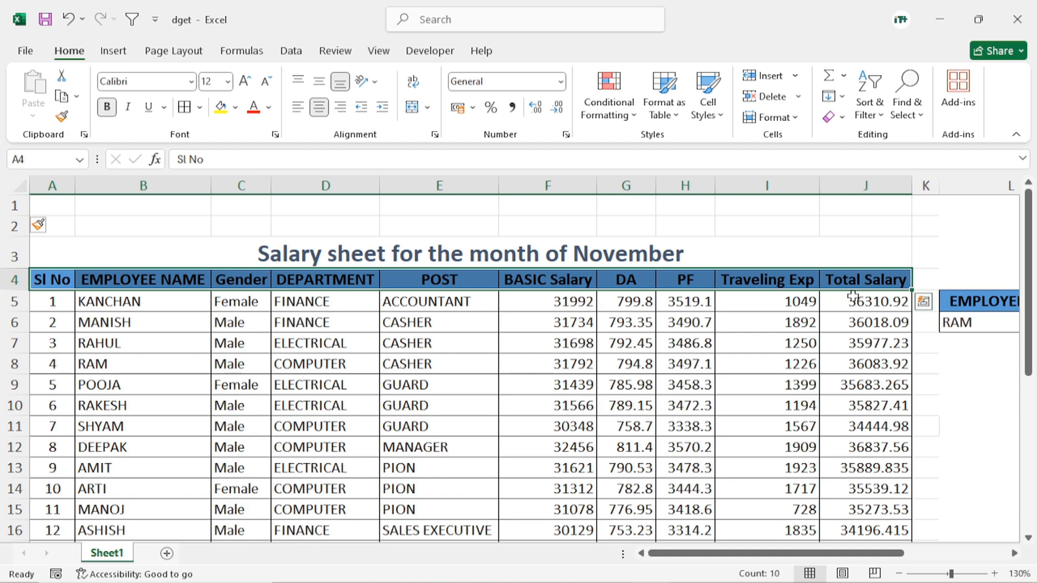
key(ctrl+c)
click(47, 201)
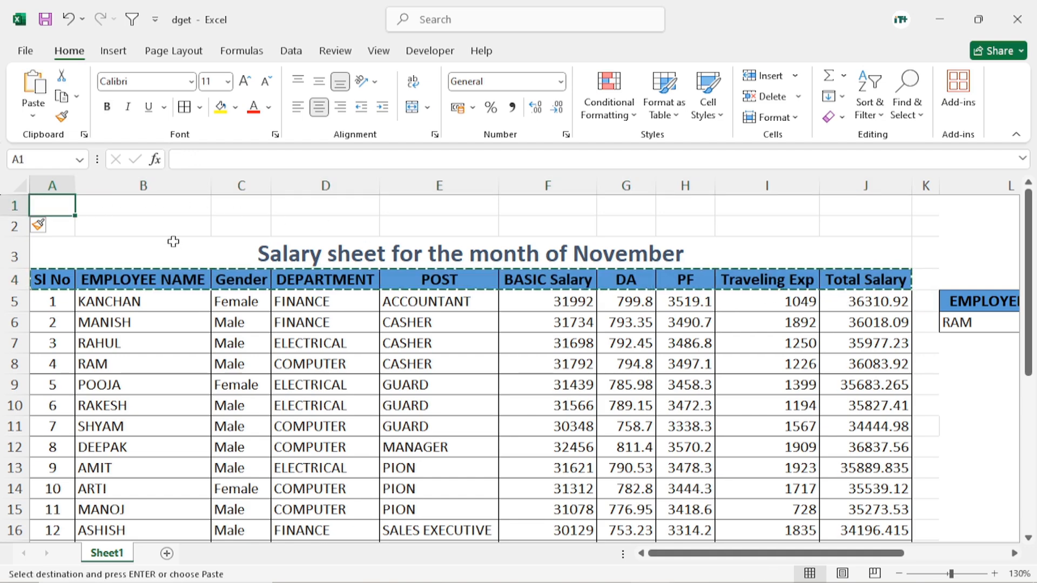
key(ctrl+v)
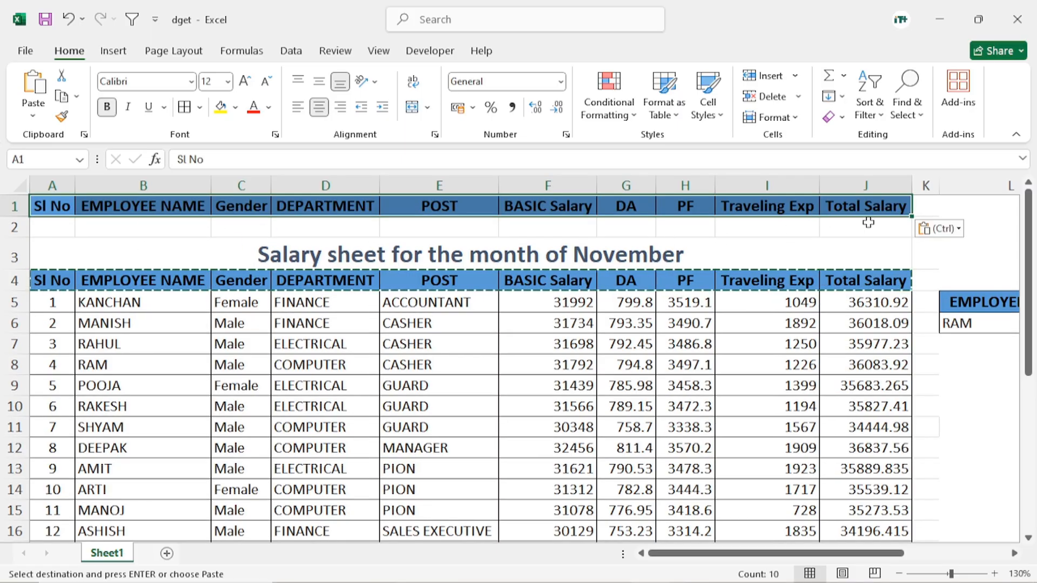
drag(43, 204, 878, 229)
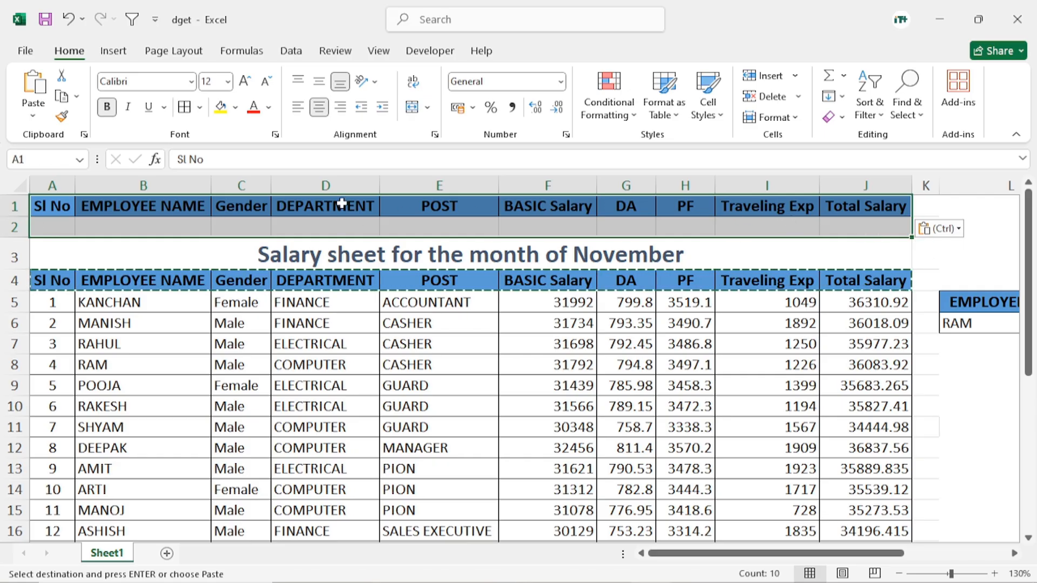
click(184, 108)
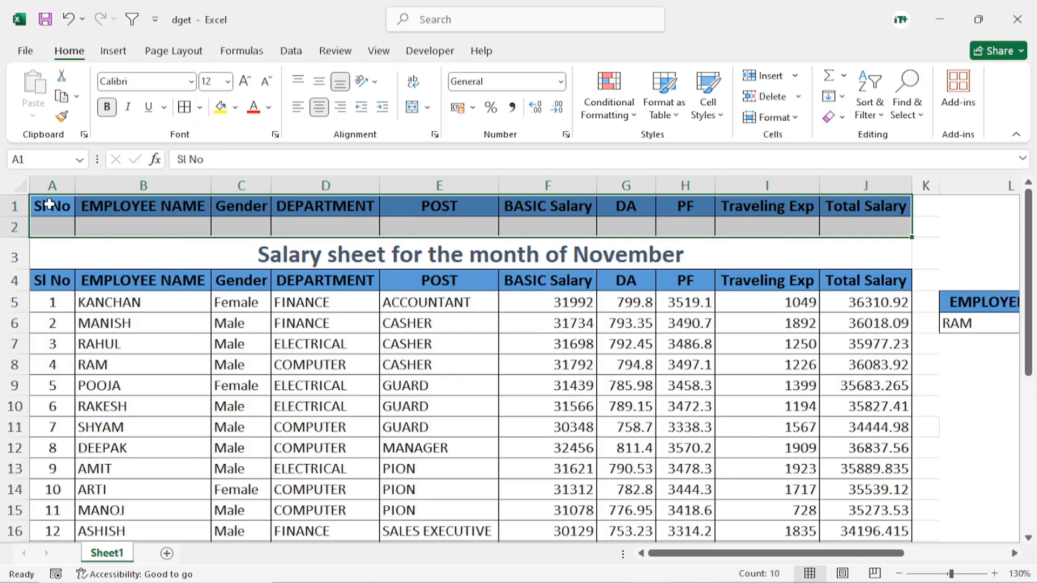
Merge and center cells A1:A2 and clear the Sl No text from the merged cell
drag(50, 204, 47, 224)
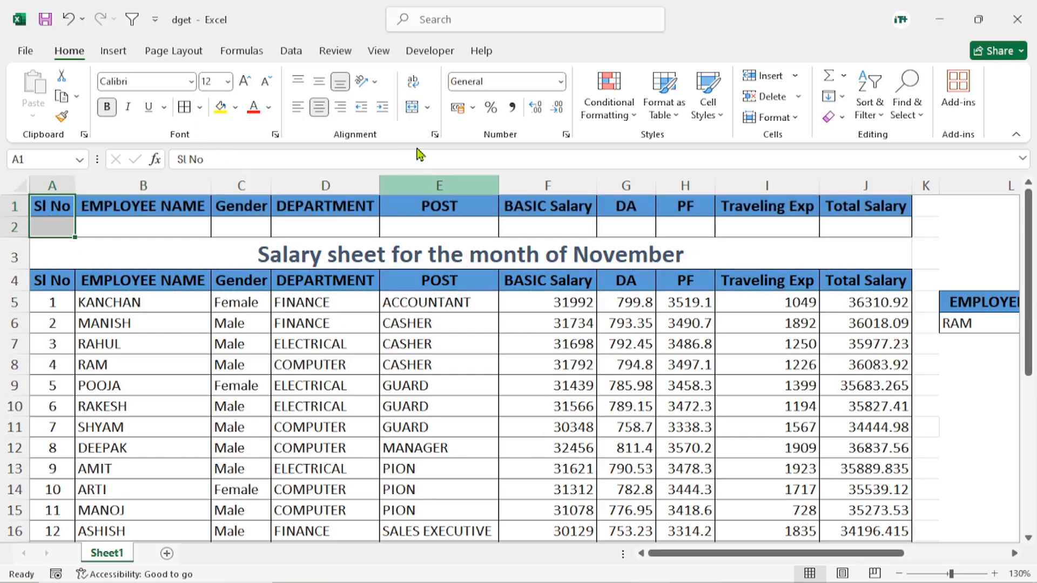
click(412, 108)
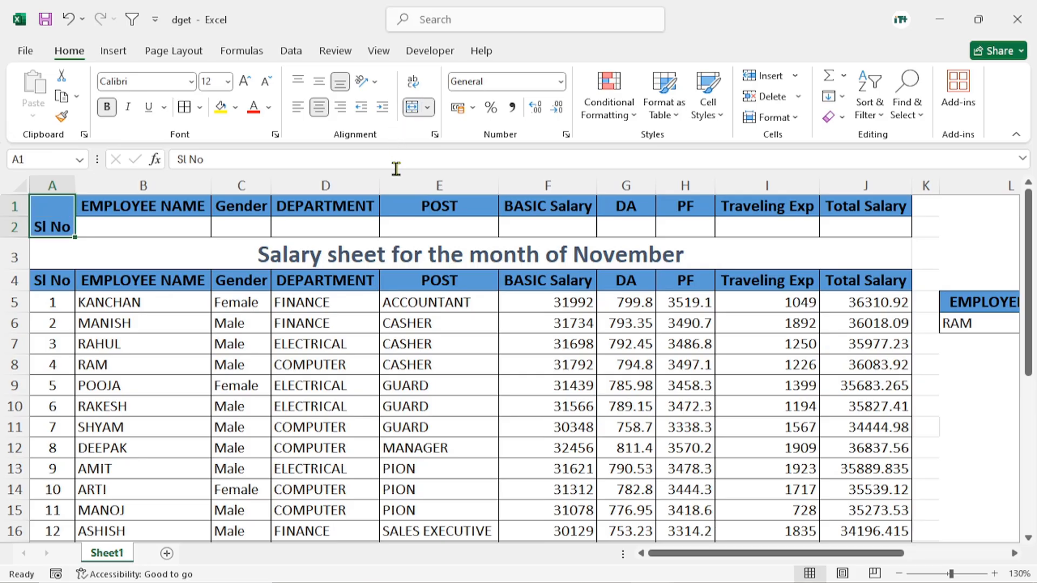
key(Delete)
Insert the Webdings eye symbol, character code 78, into the merged cell A1
click(113, 51)
click(946, 92)
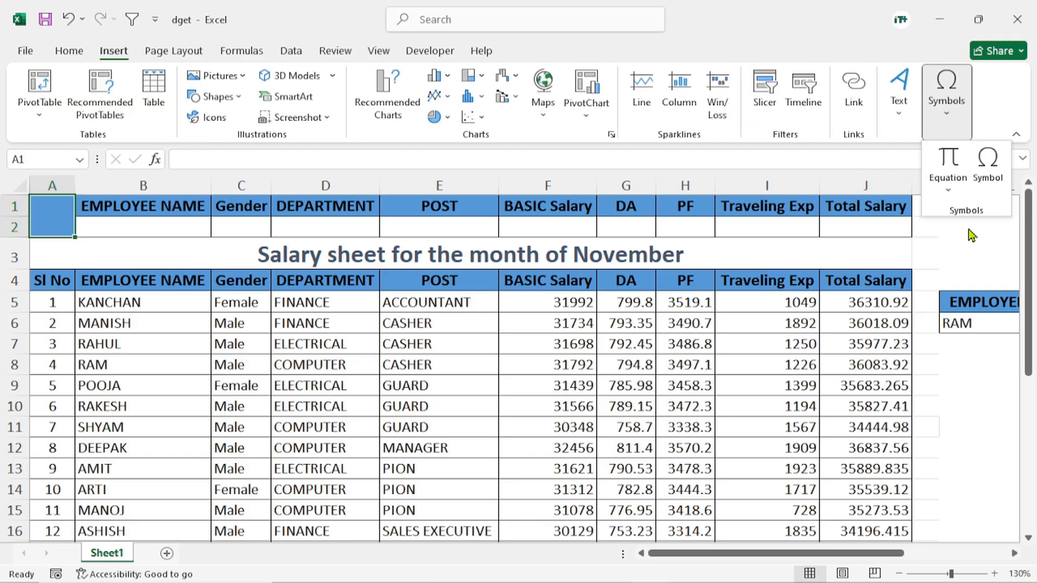
click(984, 178)
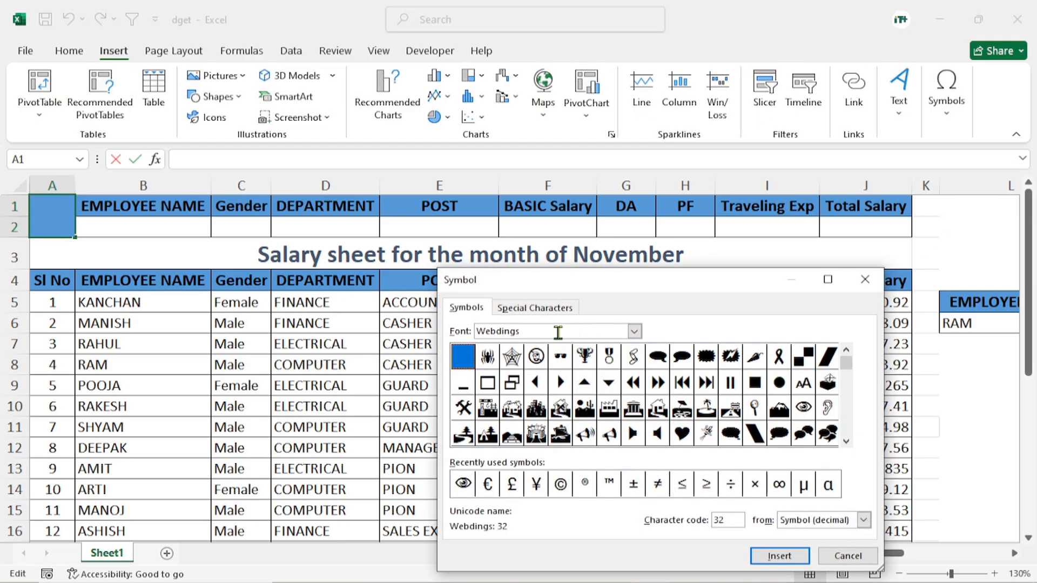
drag(592, 295, 458, 227)
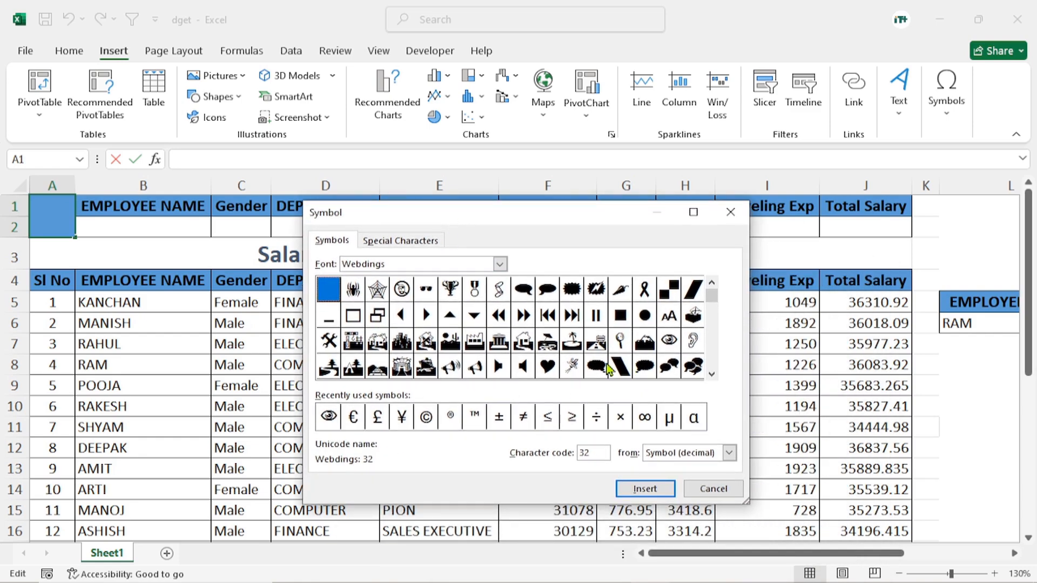
click(329, 422)
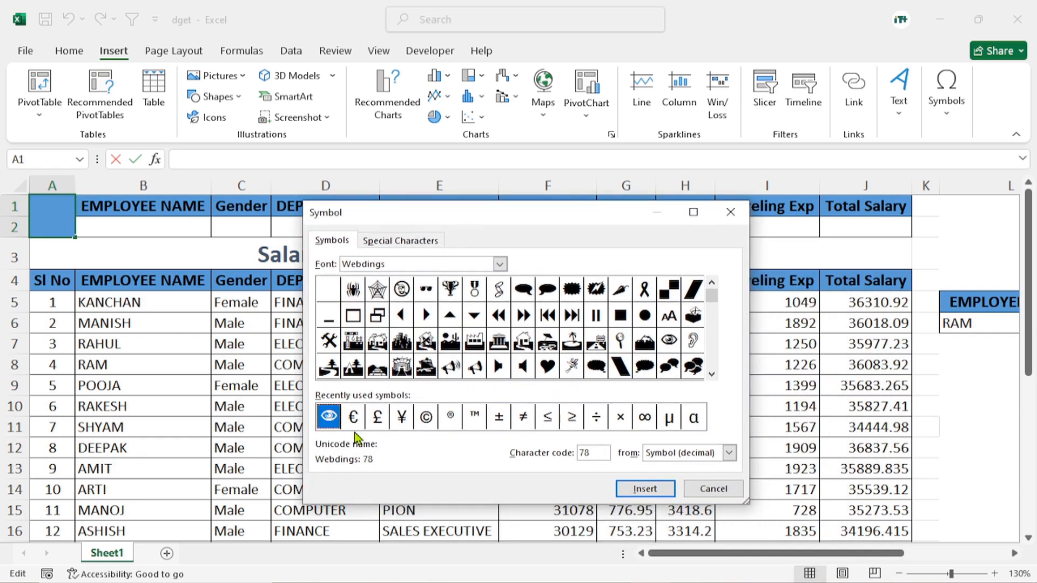
click(661, 495)
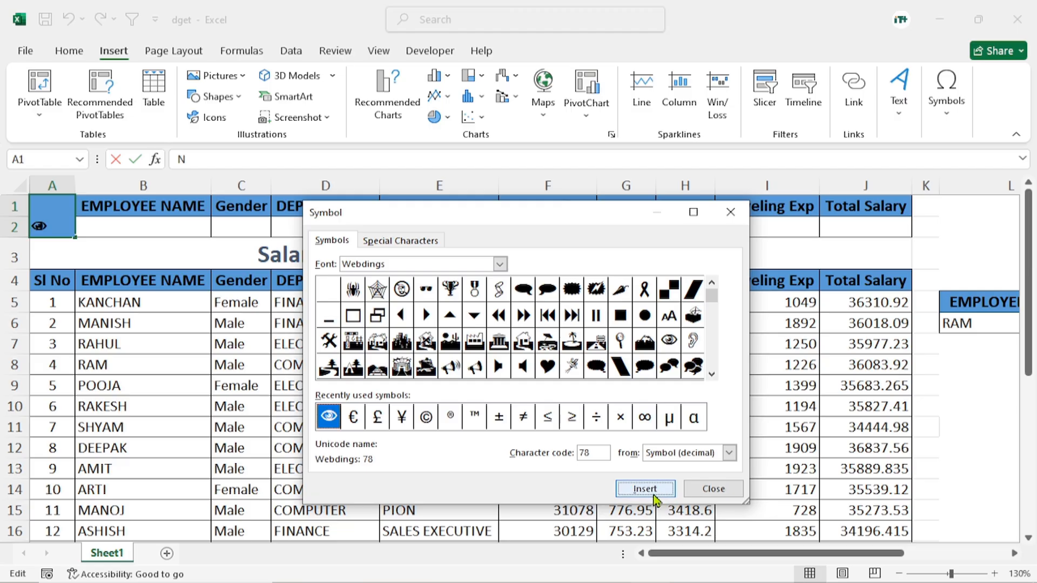
click(714, 489)
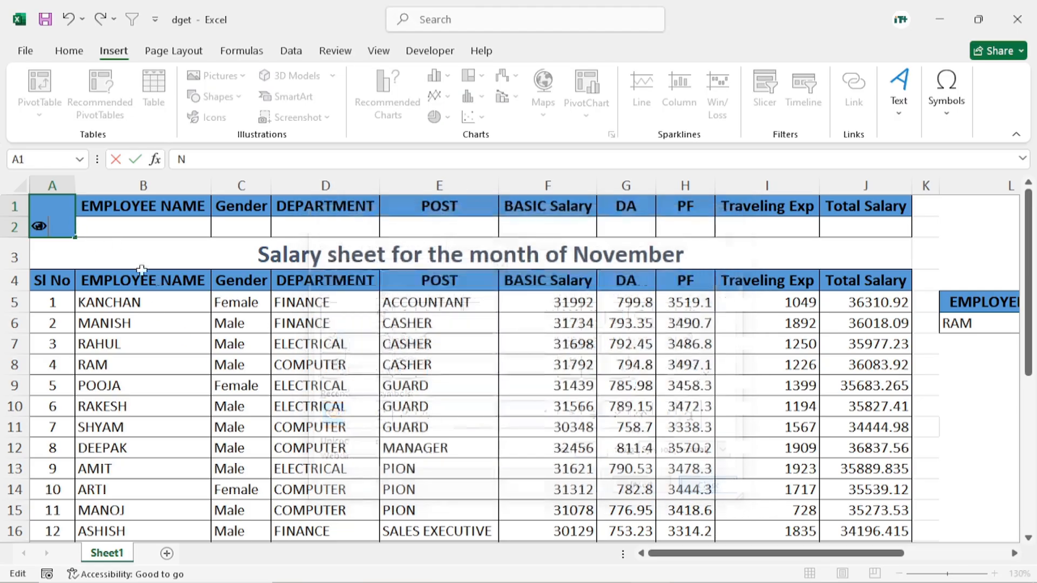
click(109, 251)
Middle-align the eye symbol in A1, increase its font size by two steps and colour it red
click(52, 215)
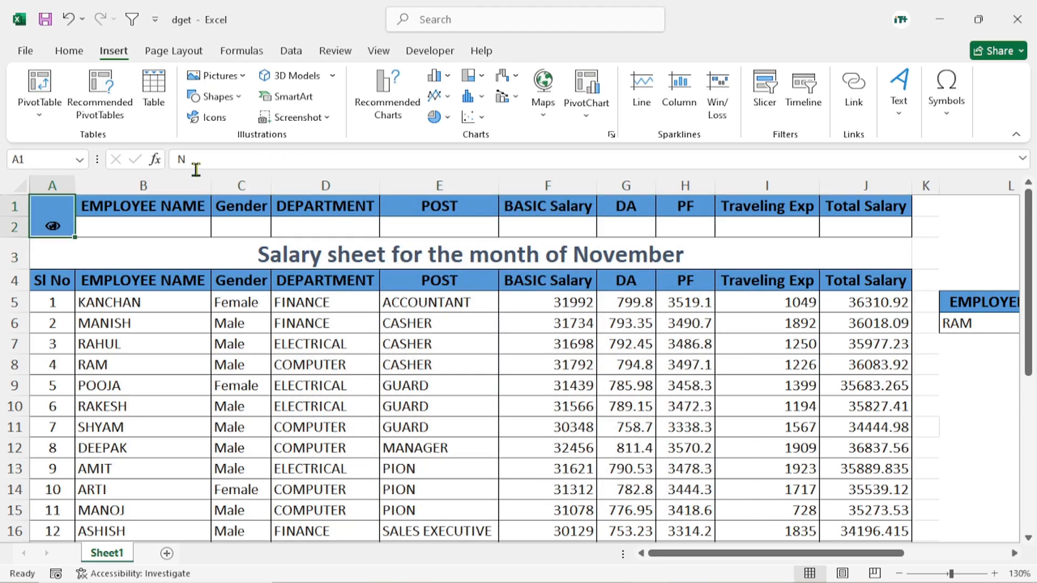
click(81, 57)
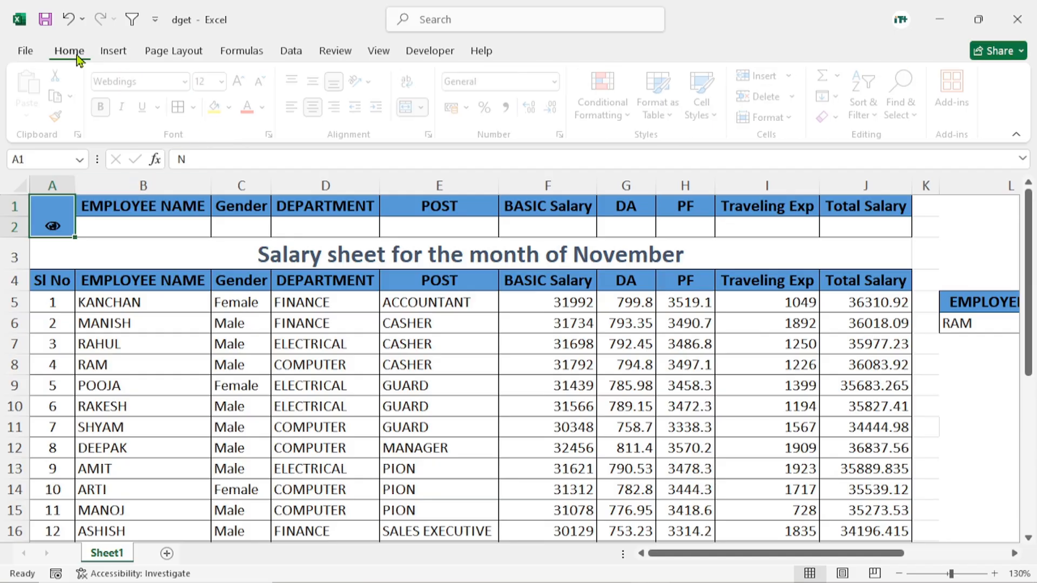
click(318, 82)
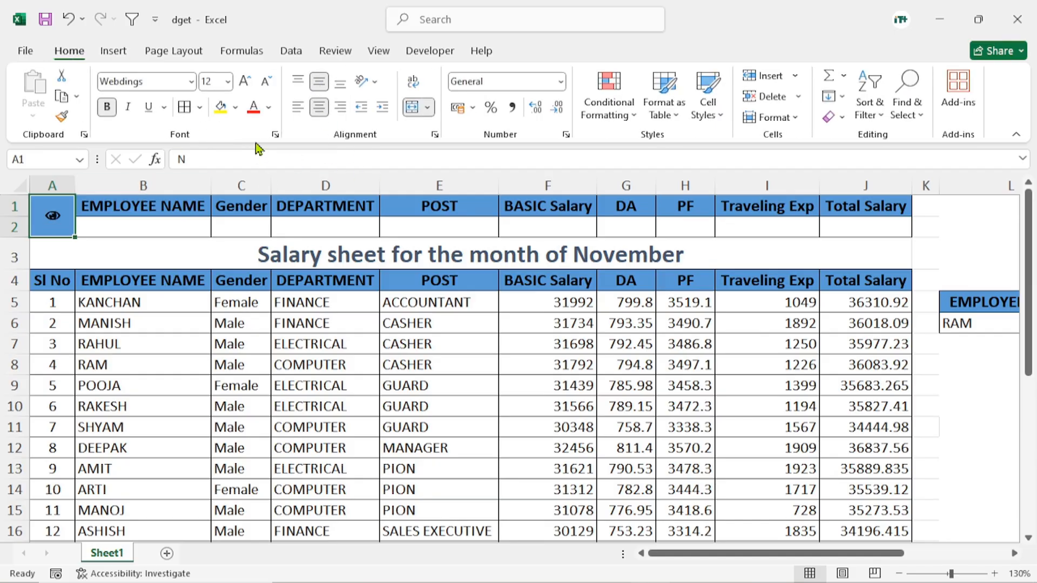
double_click(244, 81)
click(254, 108)
click(944, 378)
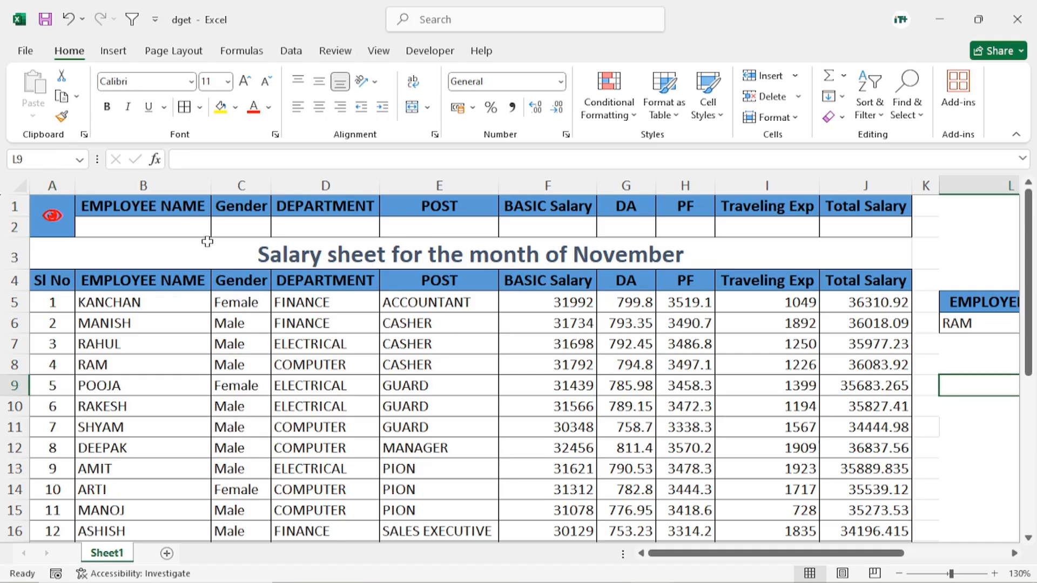
Start a DGET formula in cell C2 with the salary table A4:J27 as the database
click(251, 228)
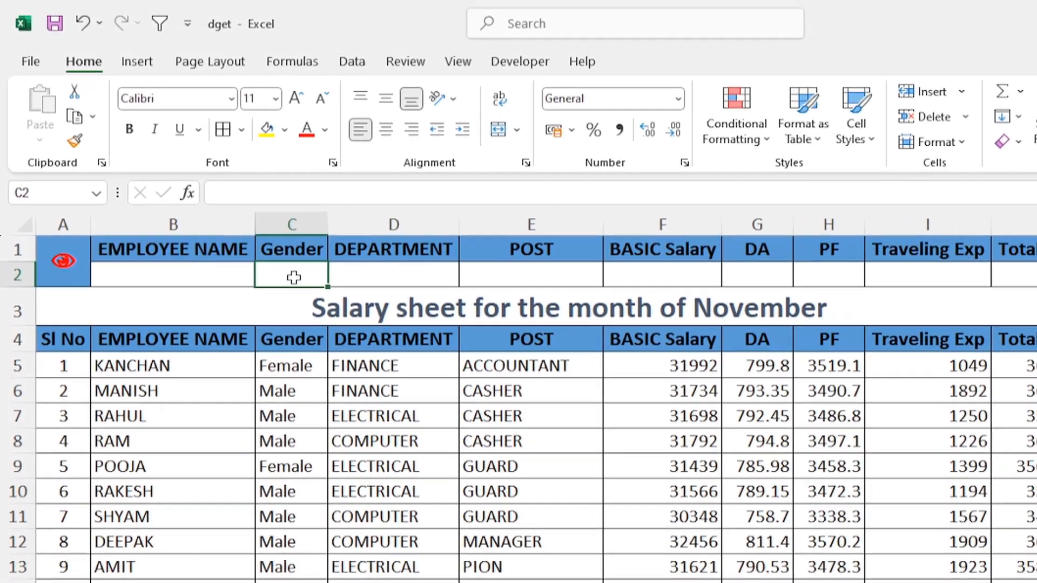
text(=)
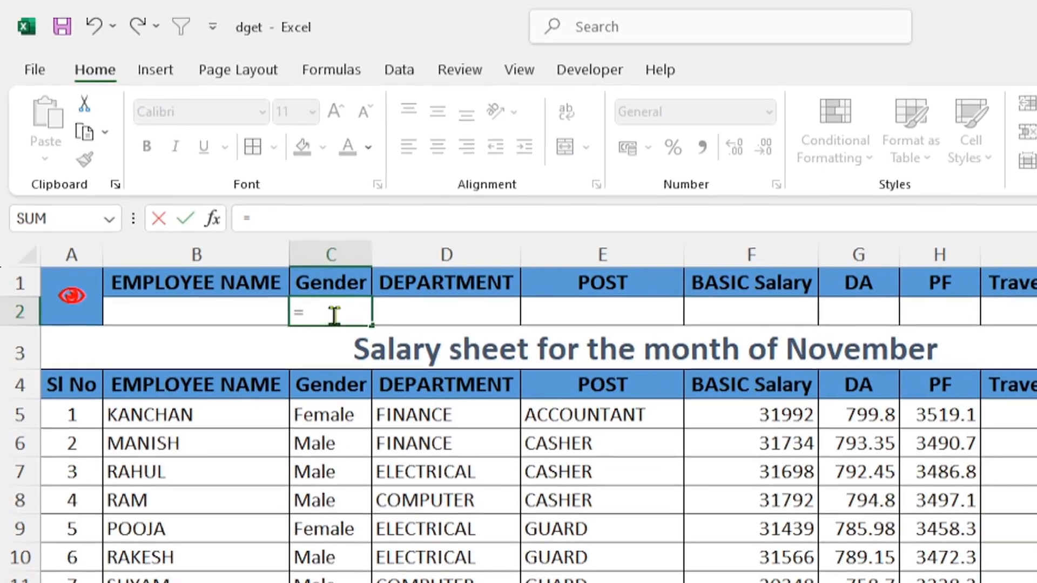
text(dge)
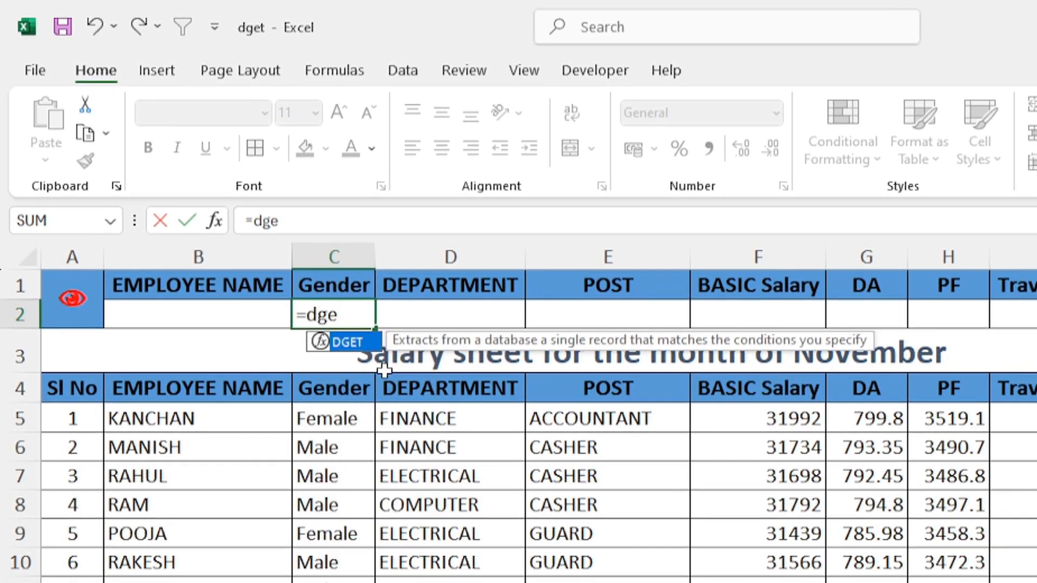
key(Tab)
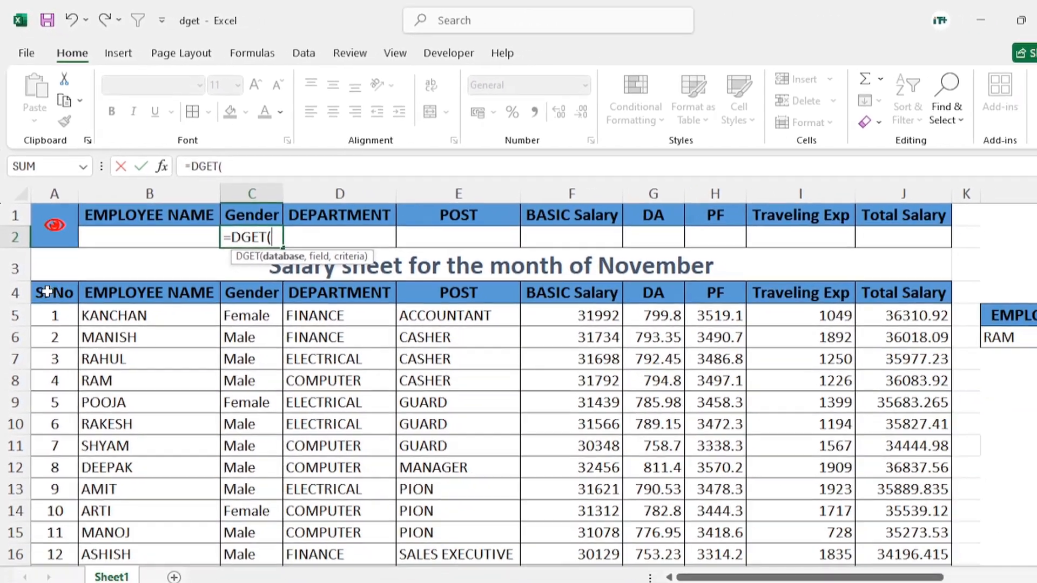
click(47, 292)
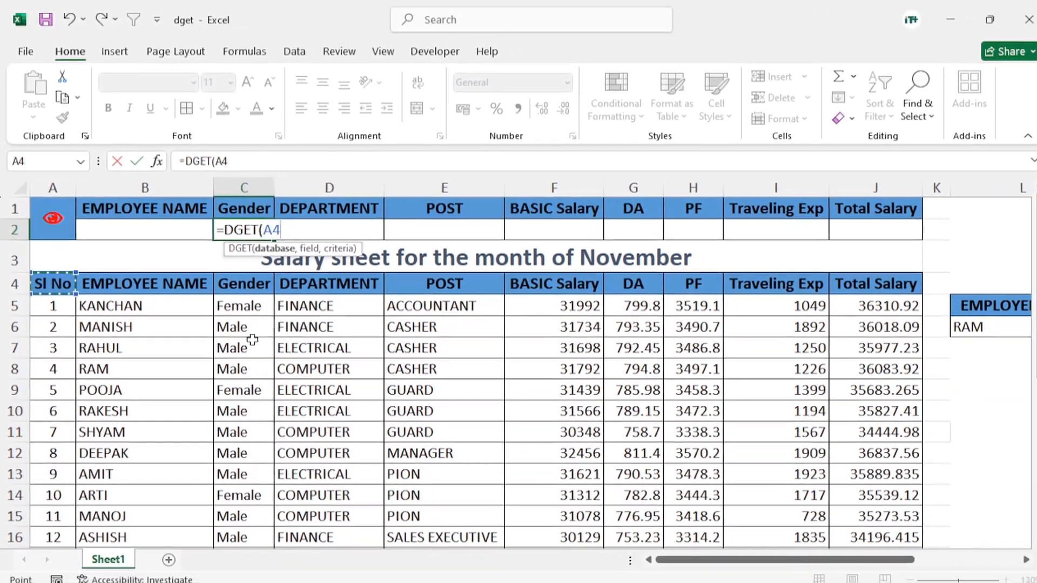
key(ctrl+shift+Right)
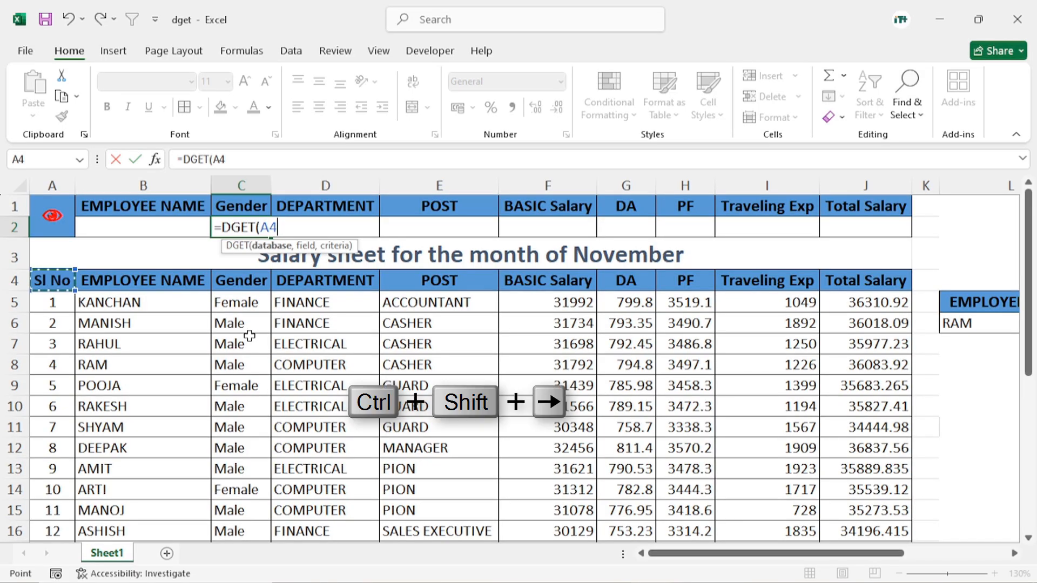
key(ctrl+shift+Right)
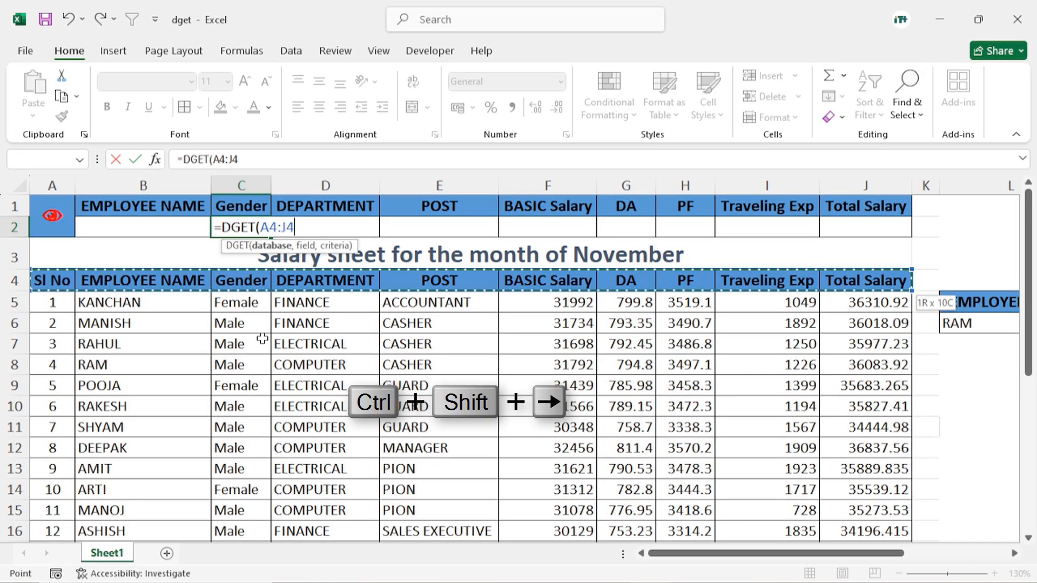
key(ctrl+shift+Down)
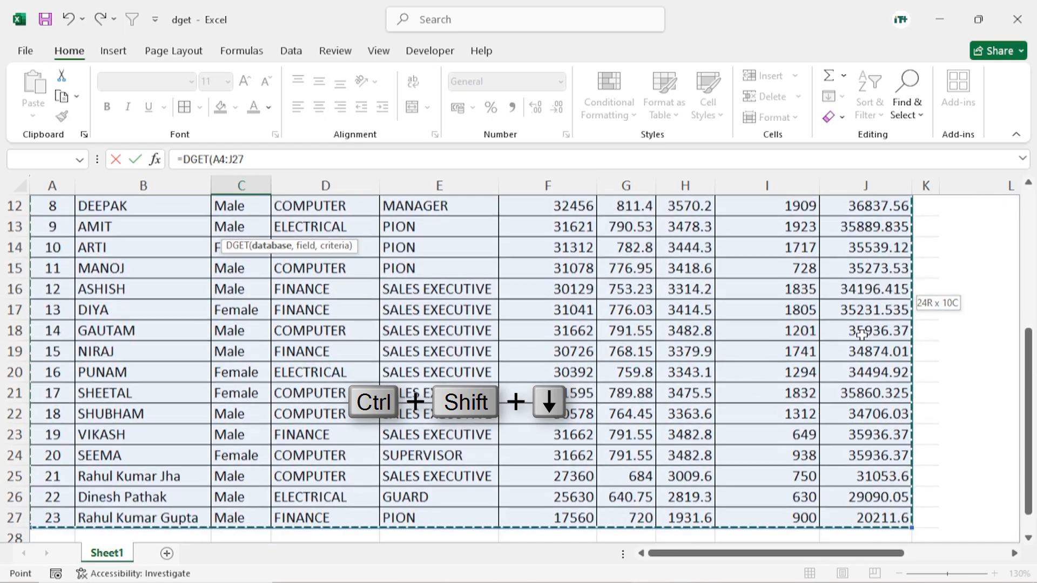
scroll(373, 316, up, 4)
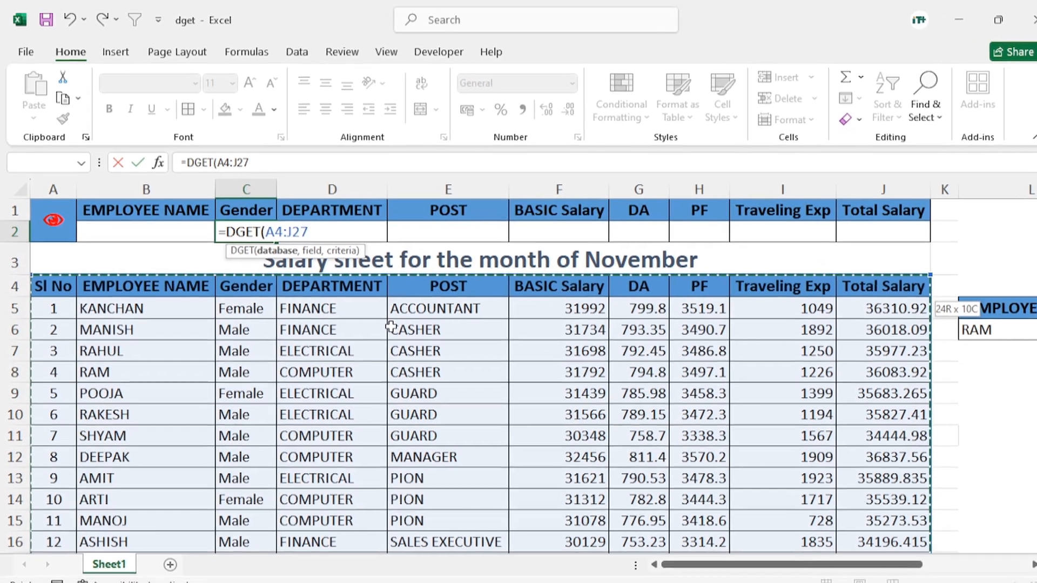
Complete the DGET formula in C2 with header C1 as the field and B1:B2 as the criteria
text(,)
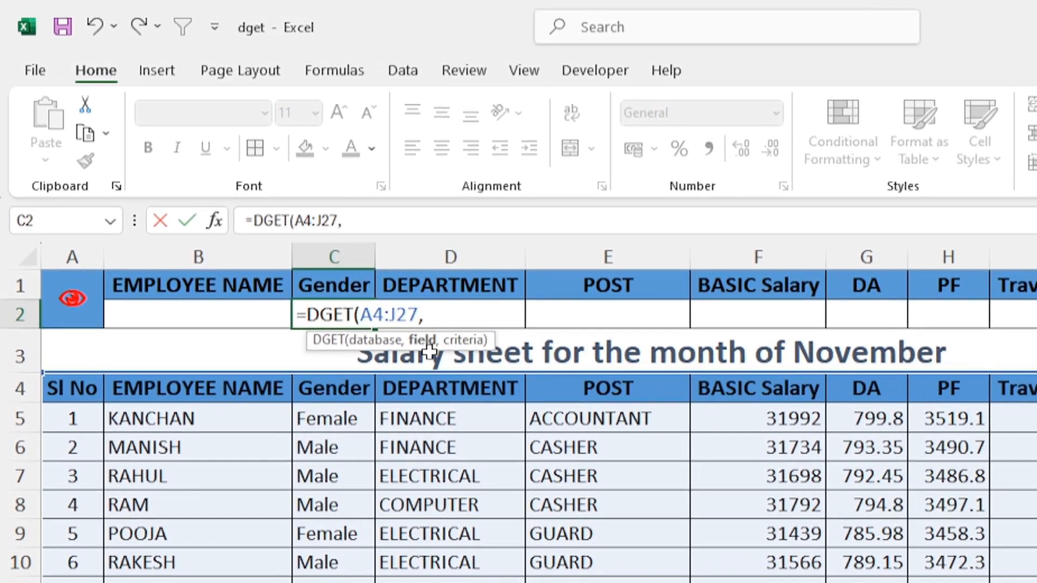
click(324, 280)
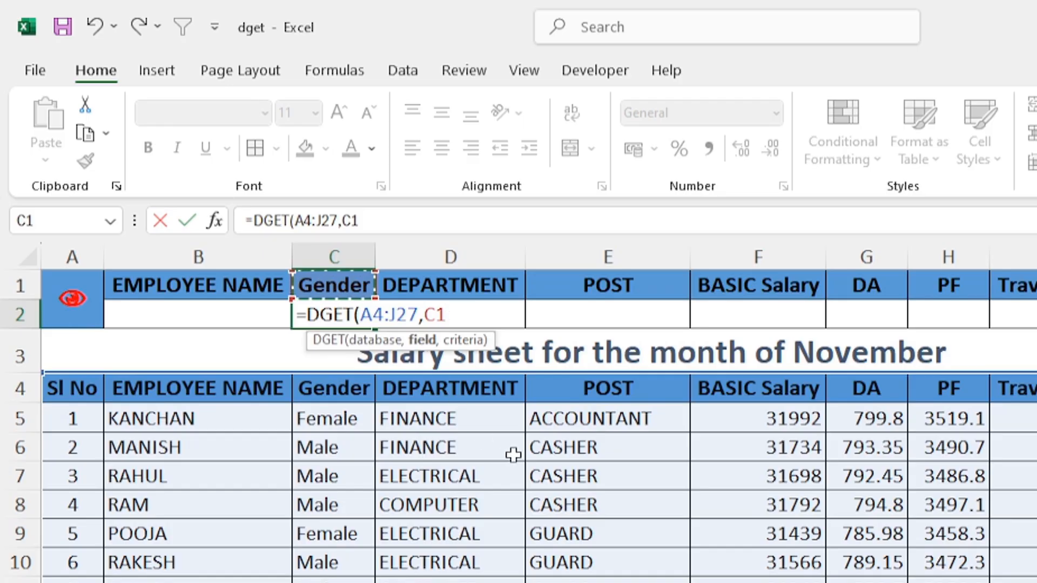
text(,)
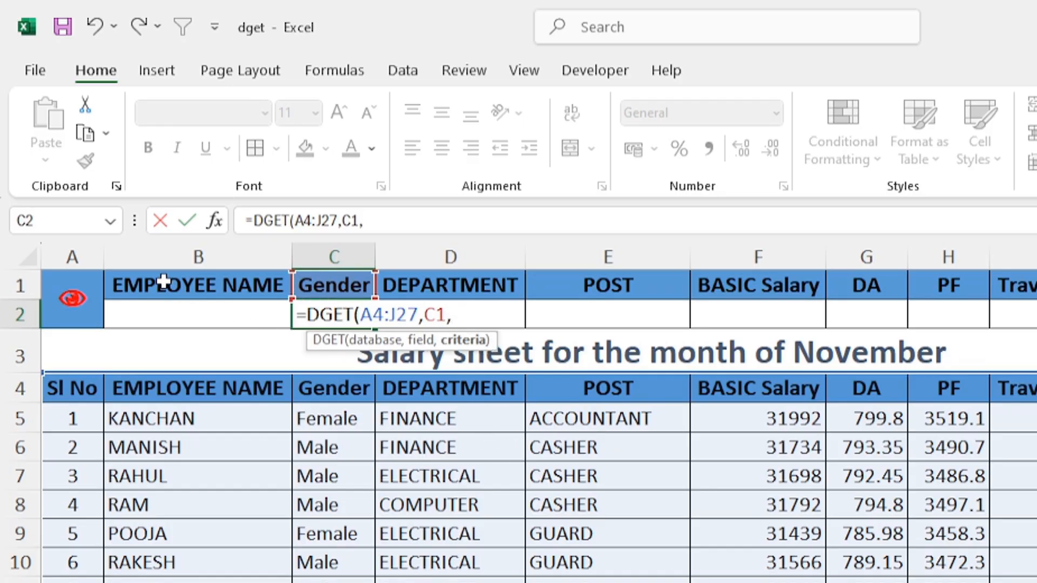
drag(162, 278, 162, 313)
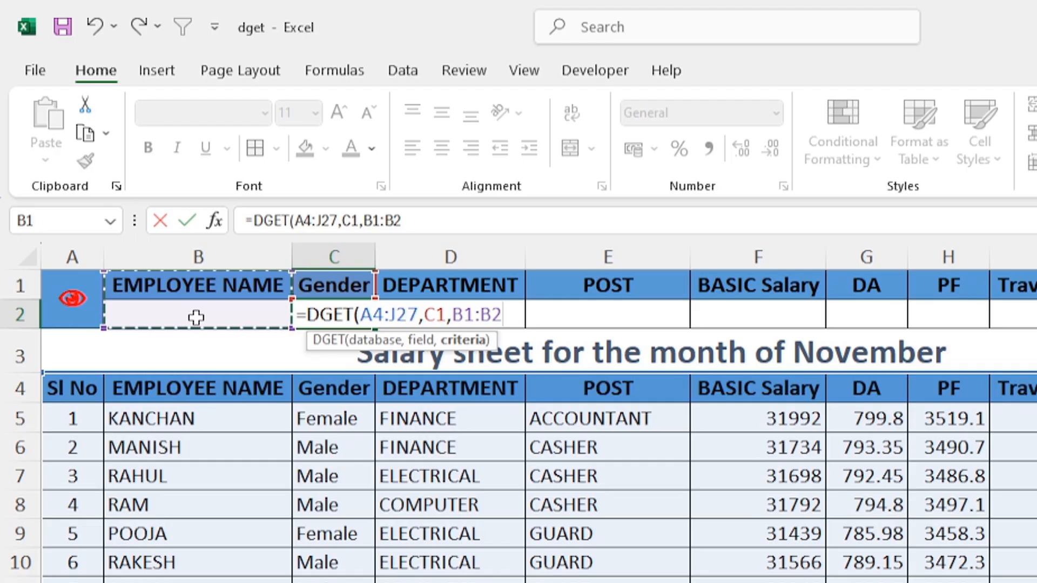
text())
key(Return)
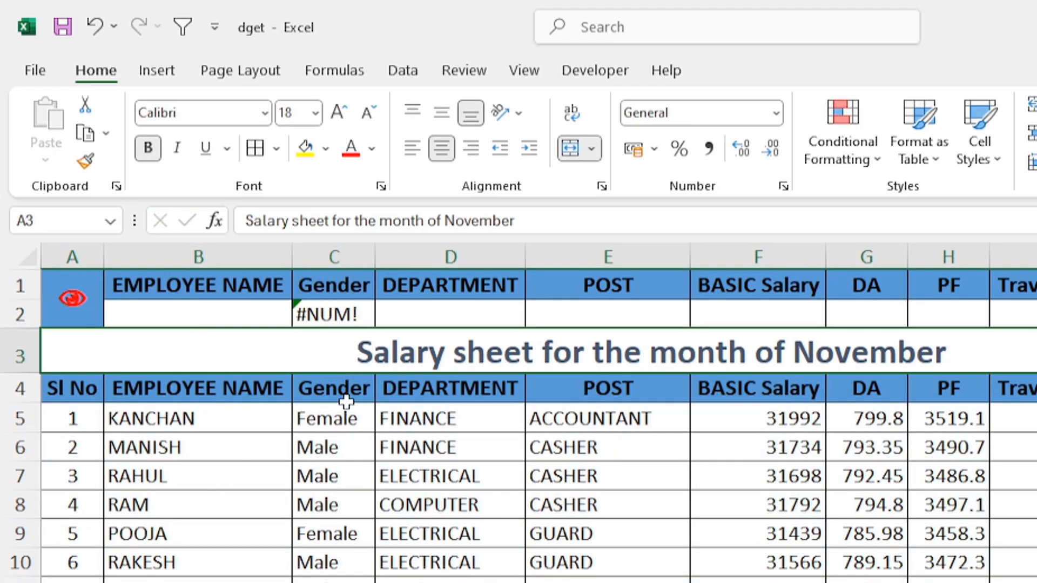
Copy the employee name from B10 into the lookup cell B2
click(151, 565)
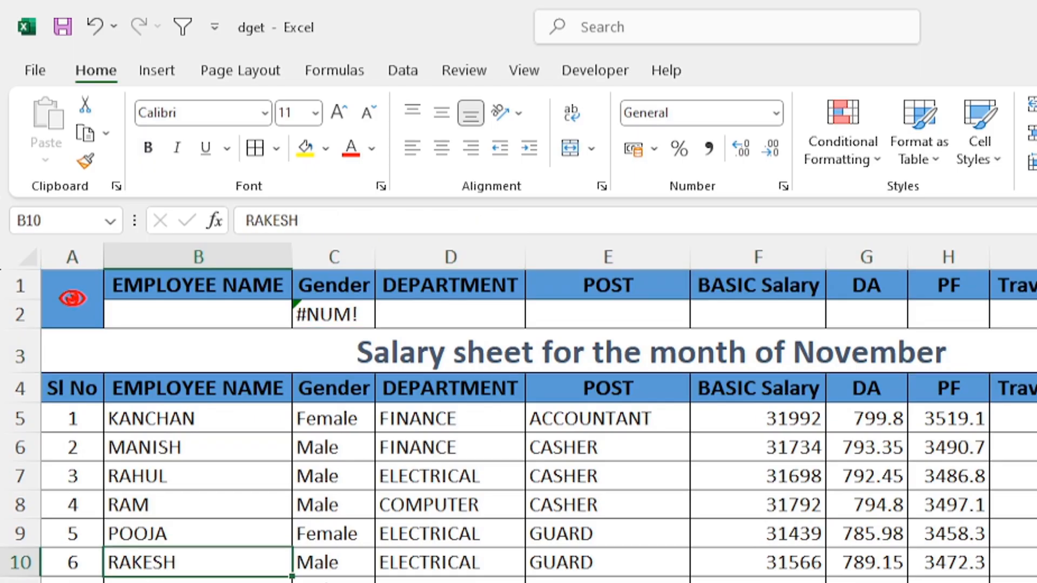
key(ctrl+c)
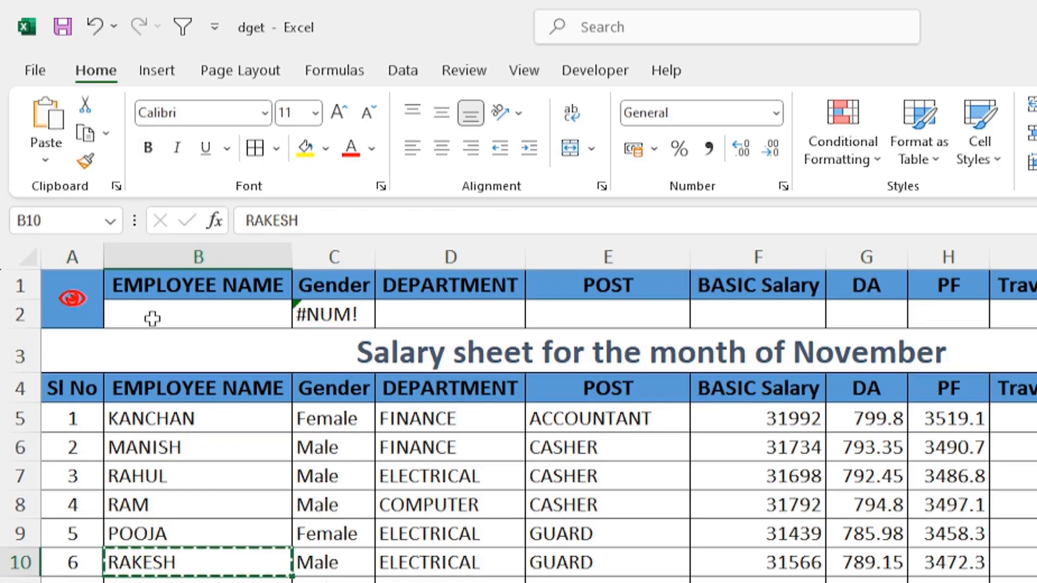
click(151, 316)
key(ctrl+v)
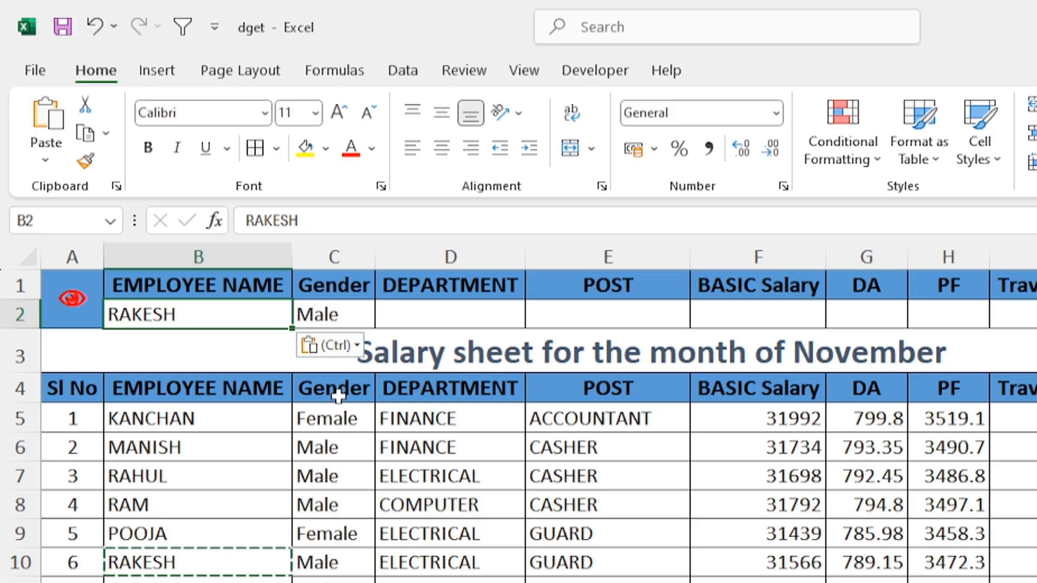
Make the database $A$4:$J$27 and criteria $B$1:$B$2 absolute in the C2 formula and fill it across to J2
click(348, 318)
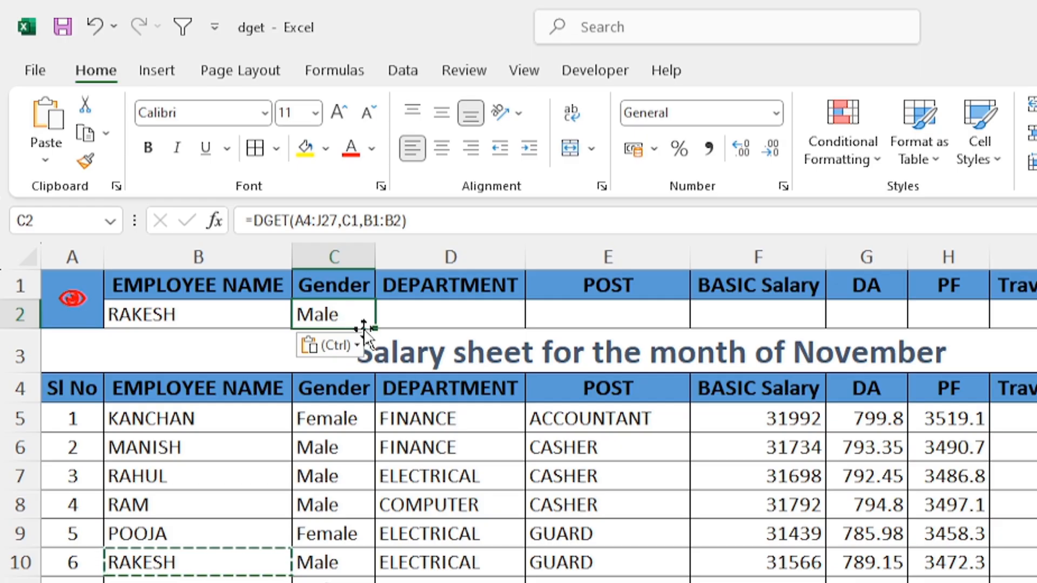
double_click(348, 319)
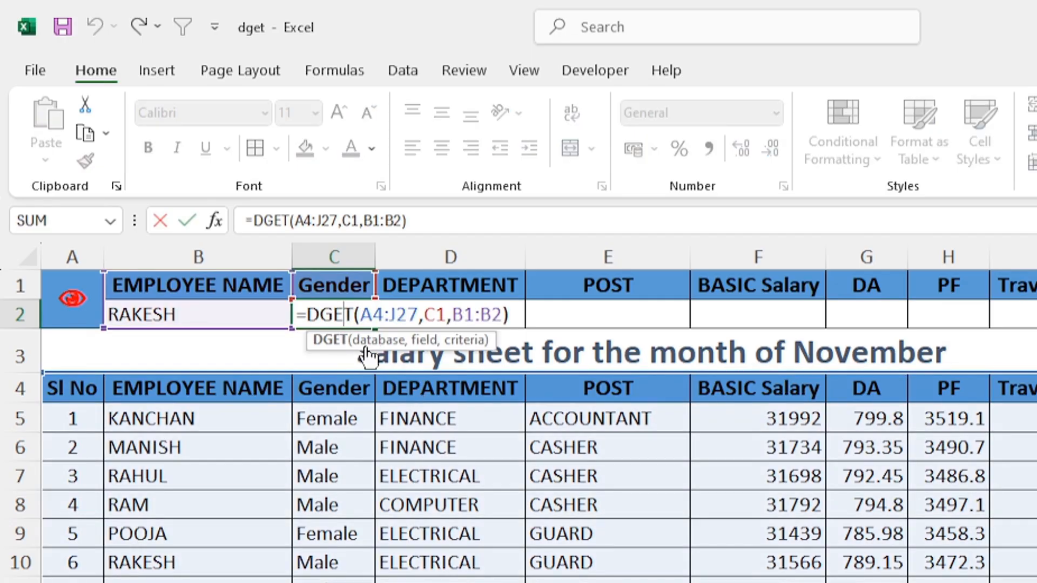
drag(362, 314, 420, 315)
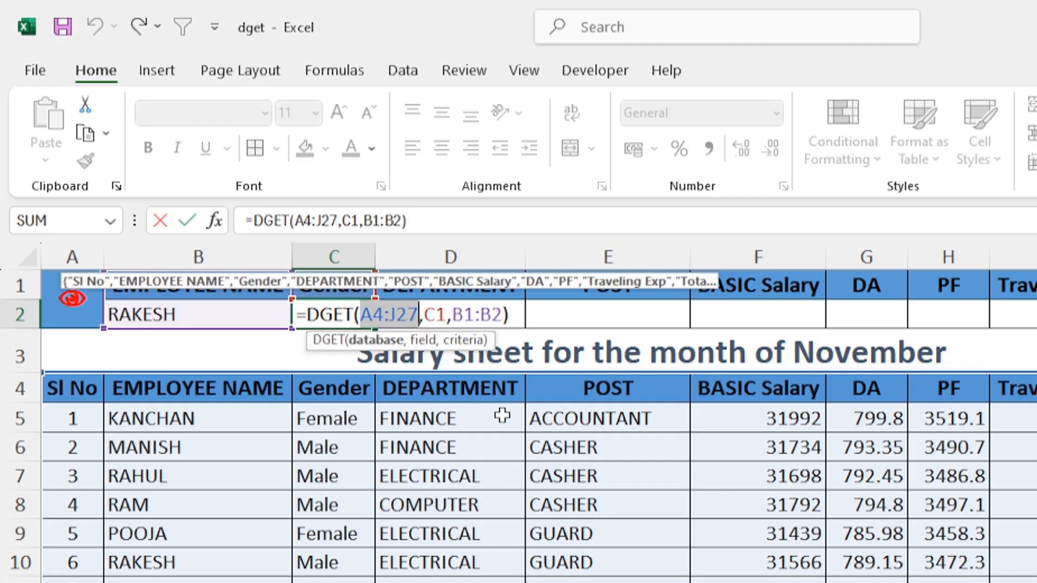
key(F4)
mouse_move(464, 321)
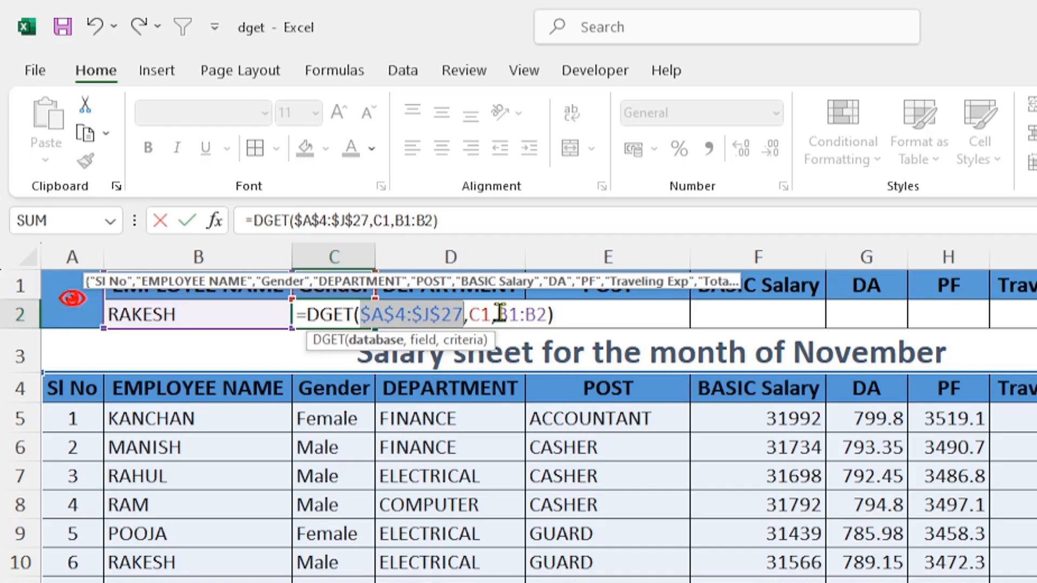
drag(498, 314, 548, 314)
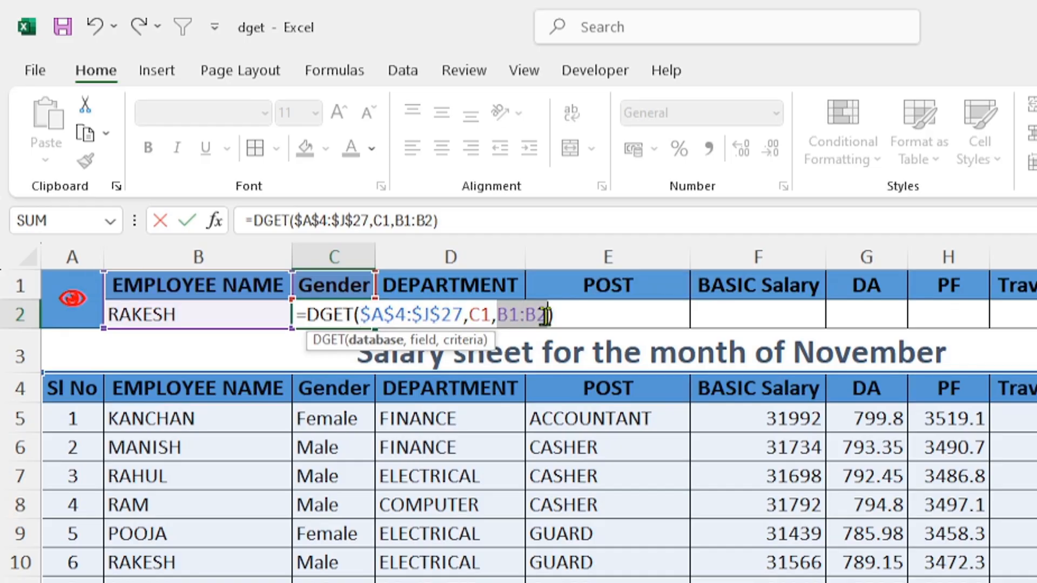
key(F4)
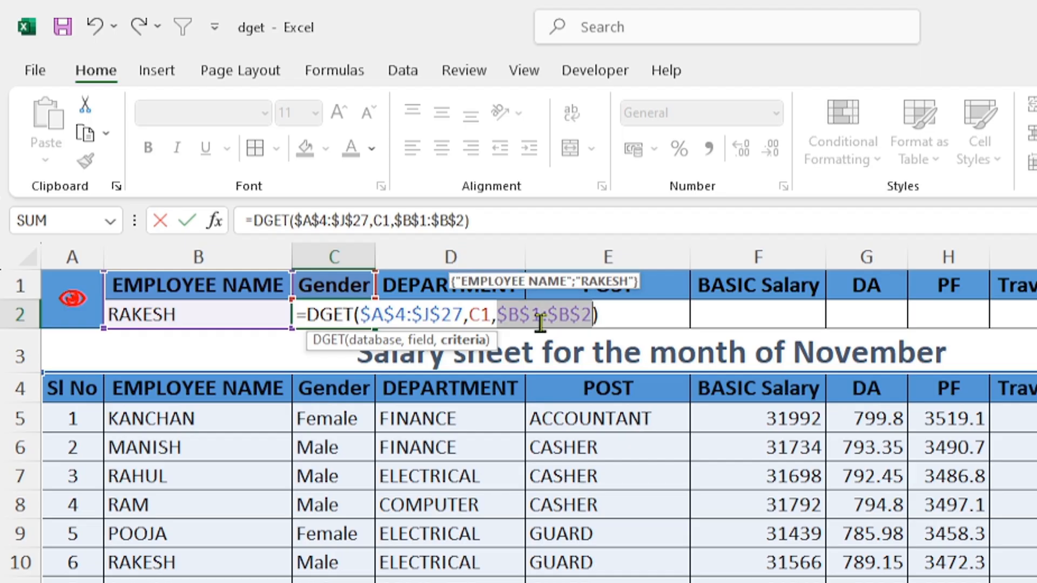
key(Return)
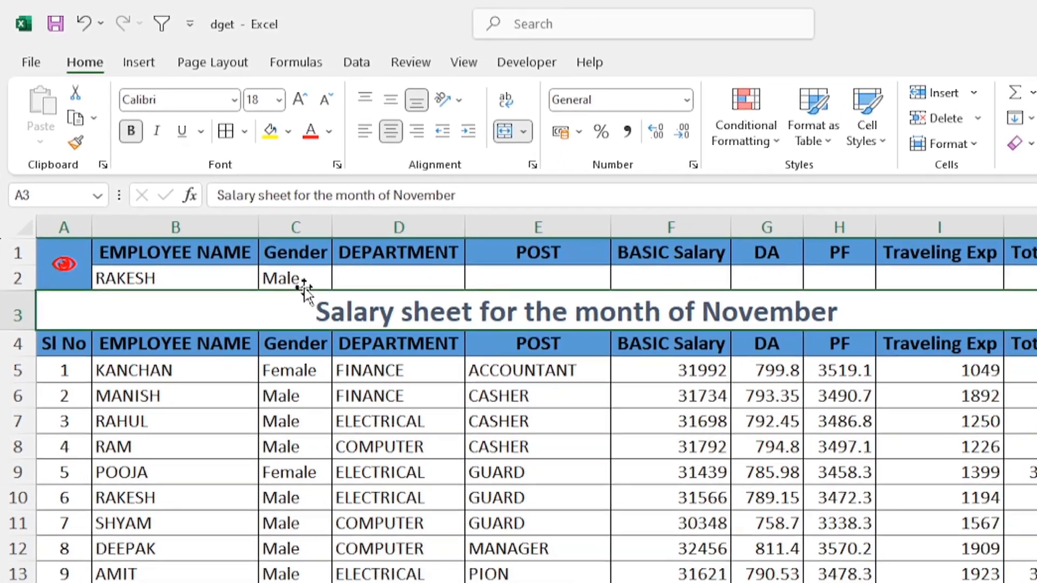
click(340, 321)
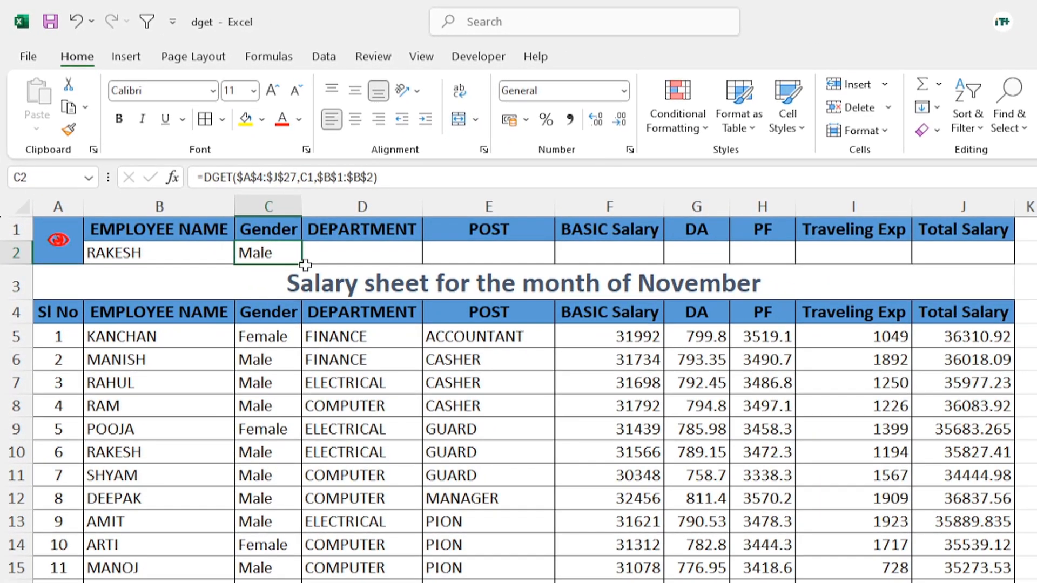
drag(302, 266, 991, 271)
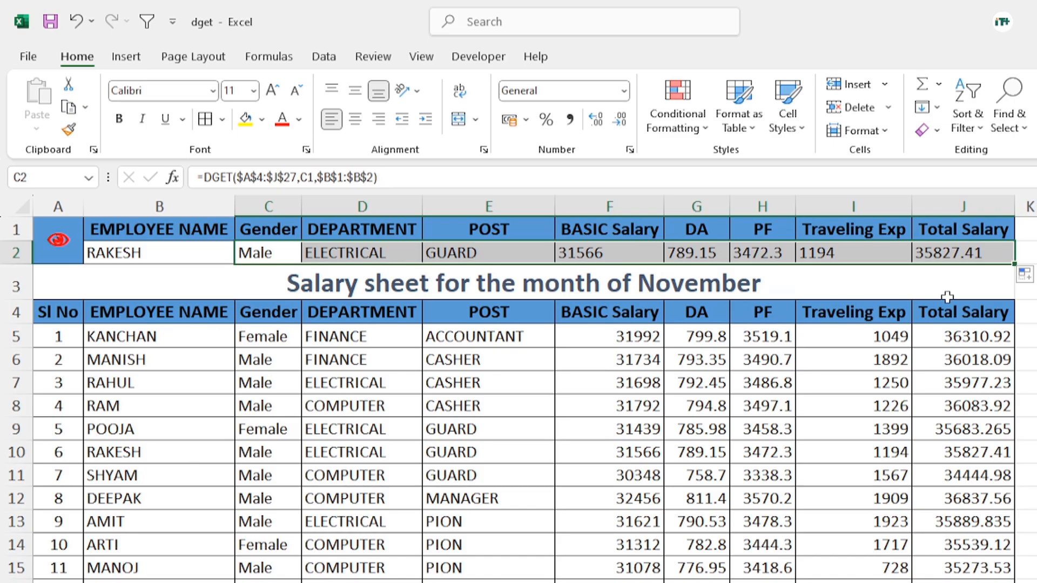
Replace the lookup name in B2 with the employee name copied from B14
click(102, 555)
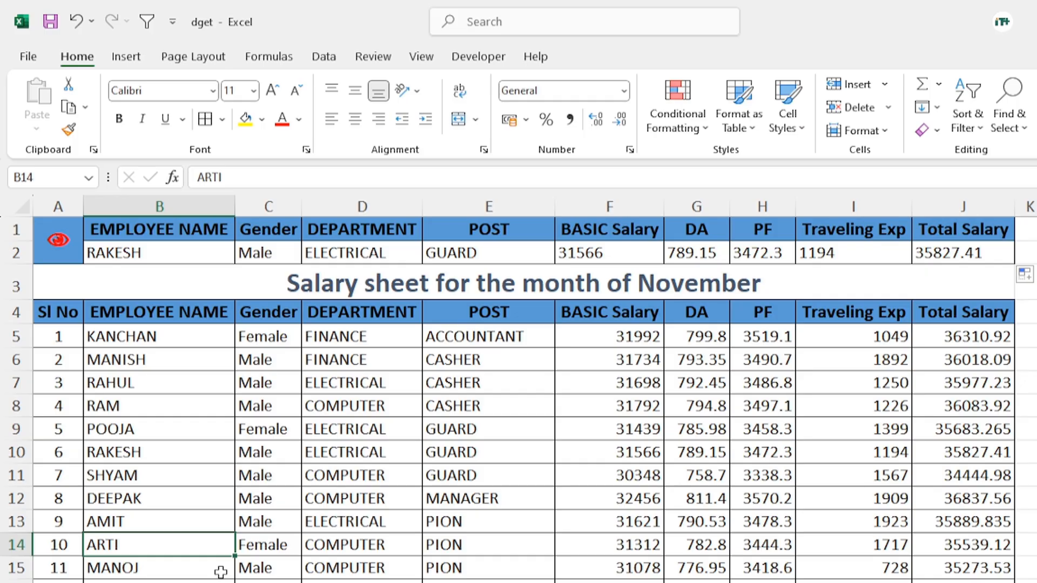
key(ctrl+c)
click(155, 258)
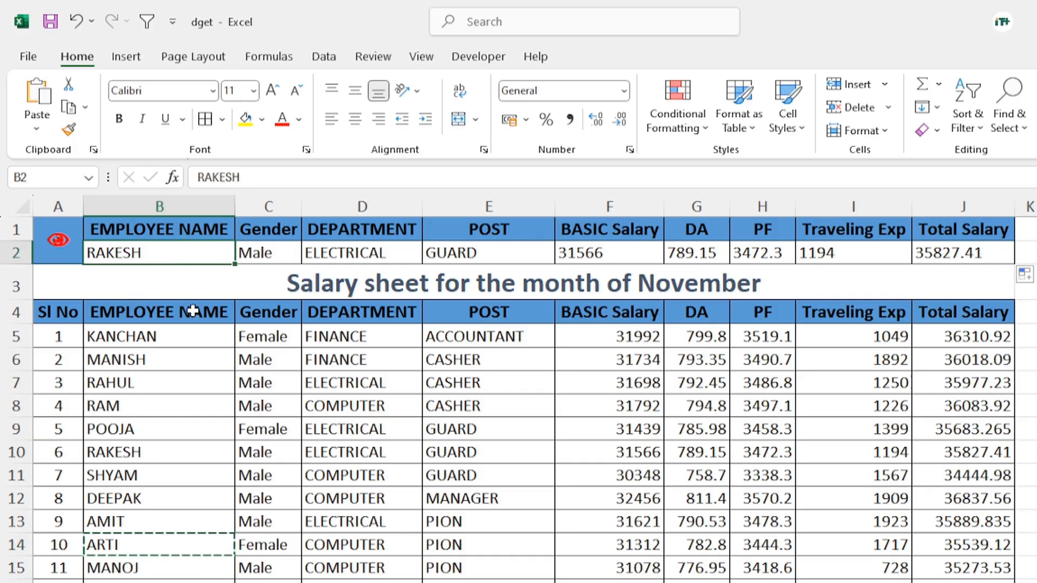
key(ctrl+v)
key(Escape)
key(Escape)
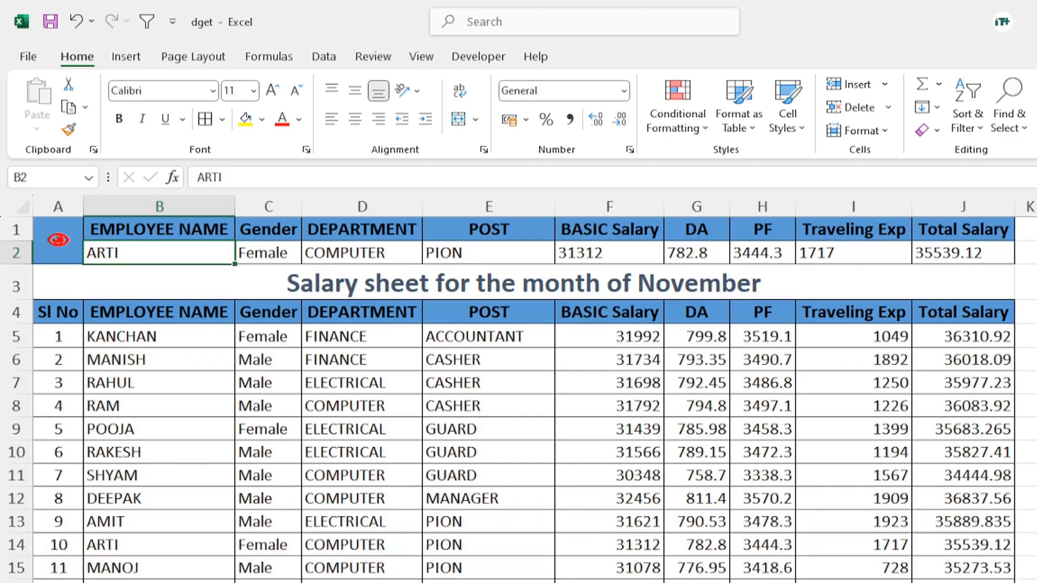
Copy the side table headers EMPLOYEE NAME and Total Salary from L5:M5 to L9:M9
scroll(518, 378, right, 4)
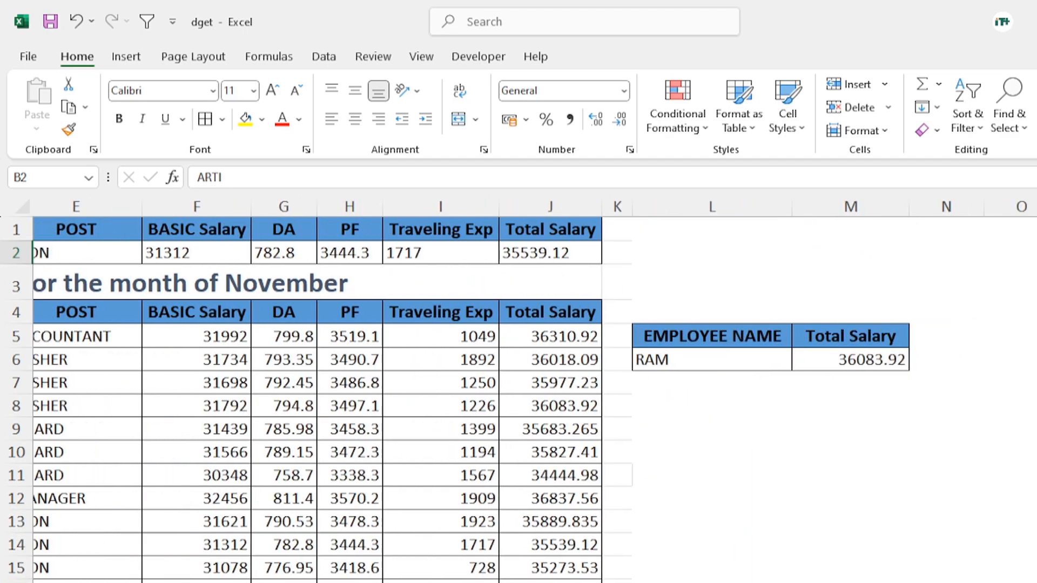
scroll(974, 553, down, 1)
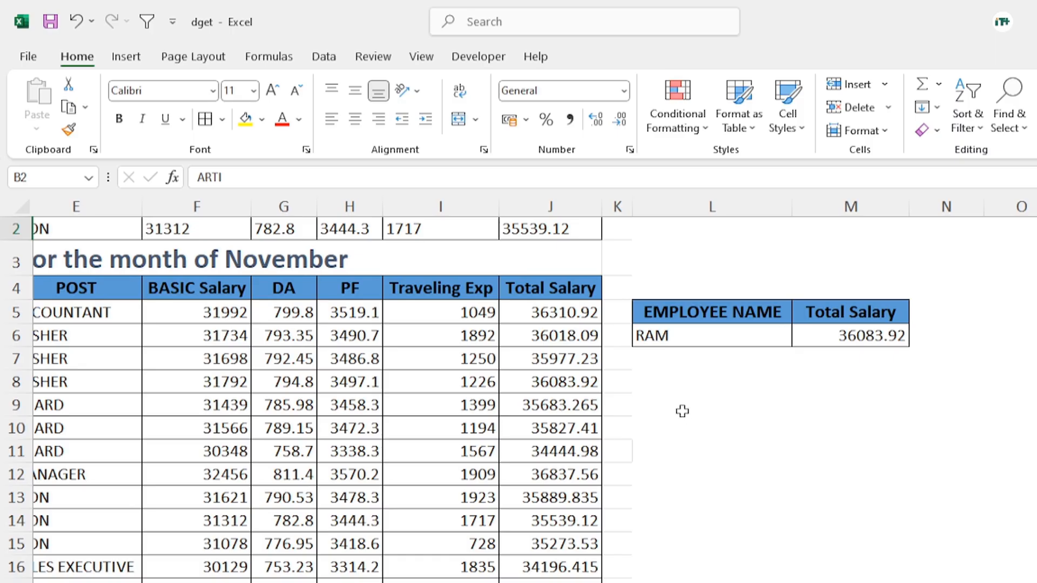
drag(669, 323, 856, 308)
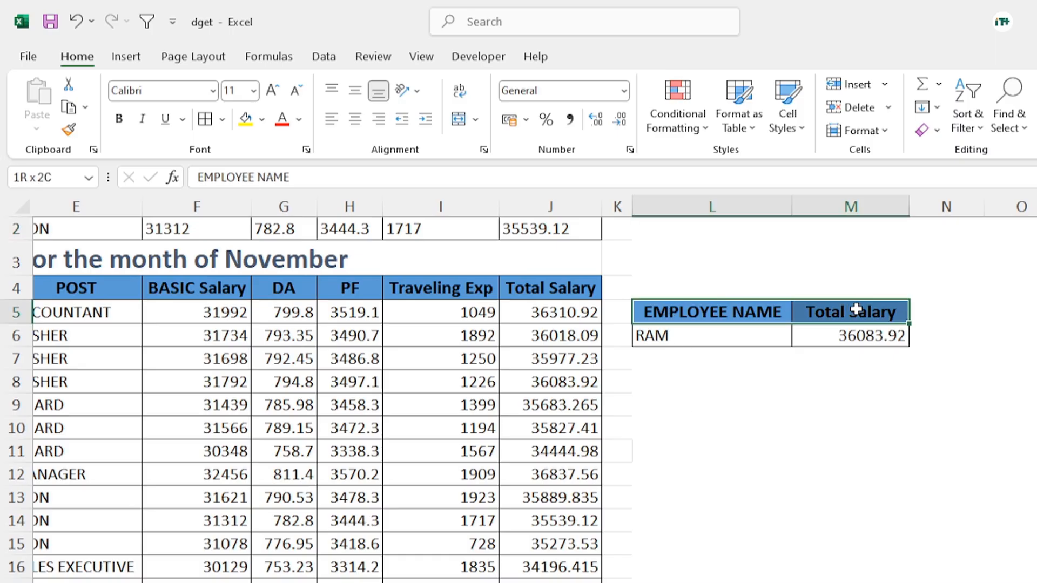
key(ctrl+c)
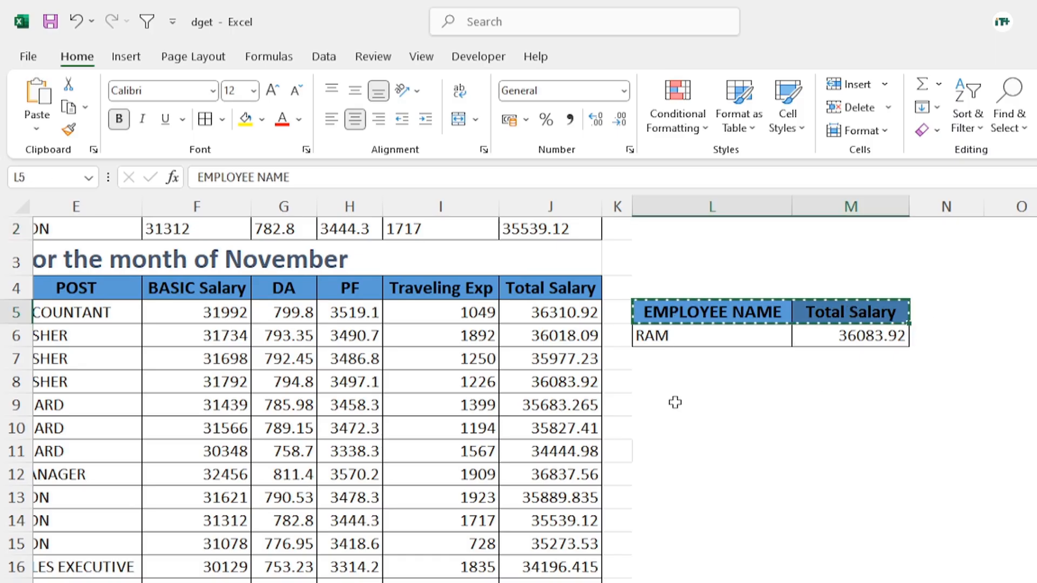
click(673, 404)
key(ctrl+v)
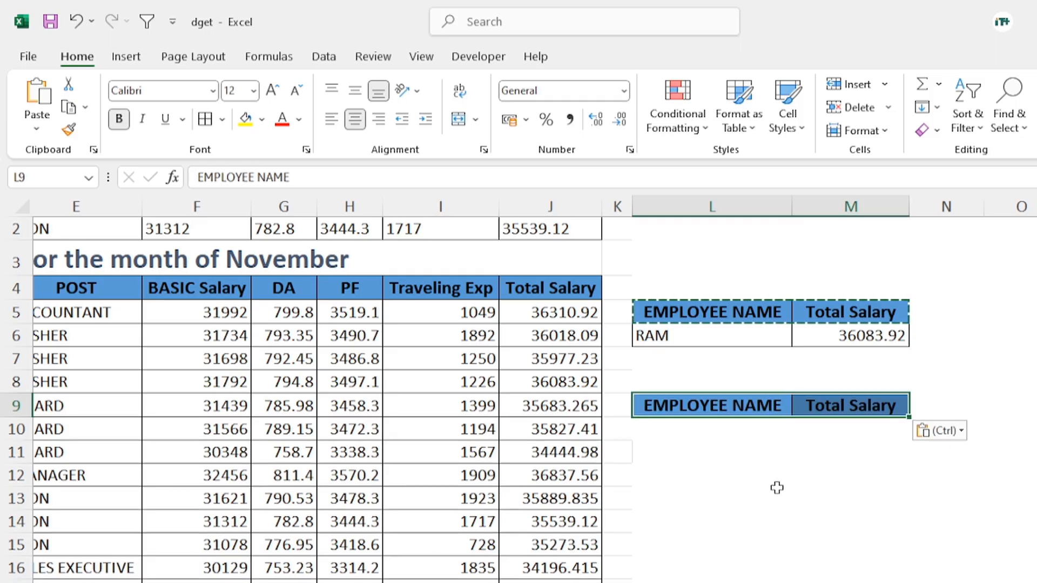
click(795, 477)
click(844, 431)
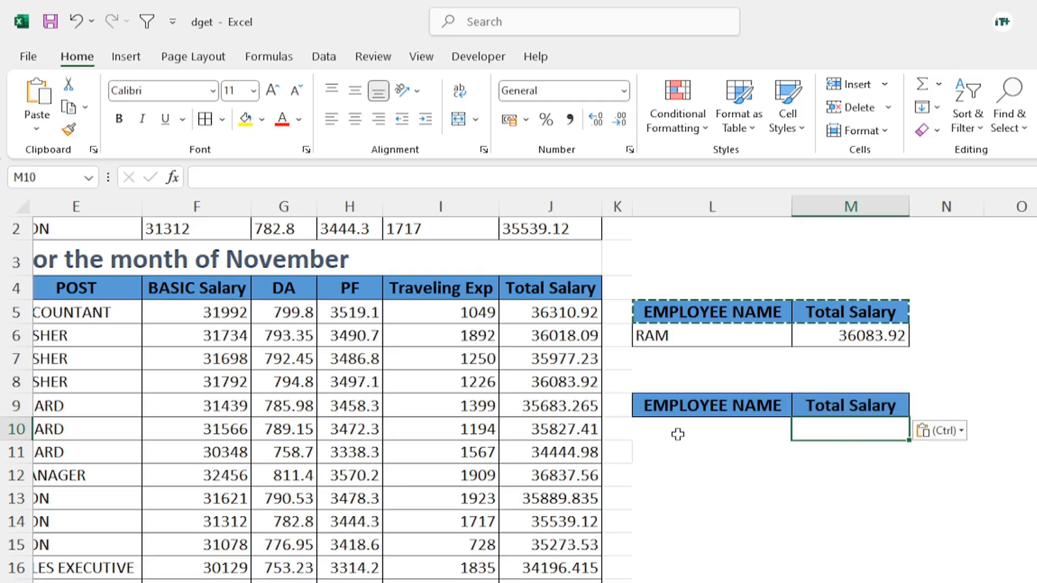
Add borders to all cells of the second side table, L9:M10
drag(660, 406, 876, 432)
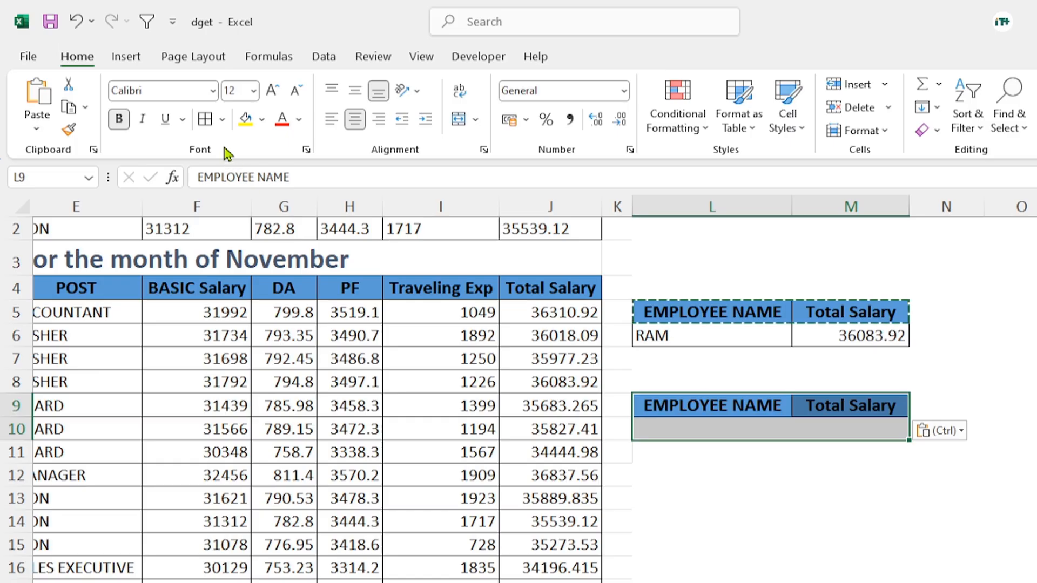
click(205, 119)
click(817, 430)
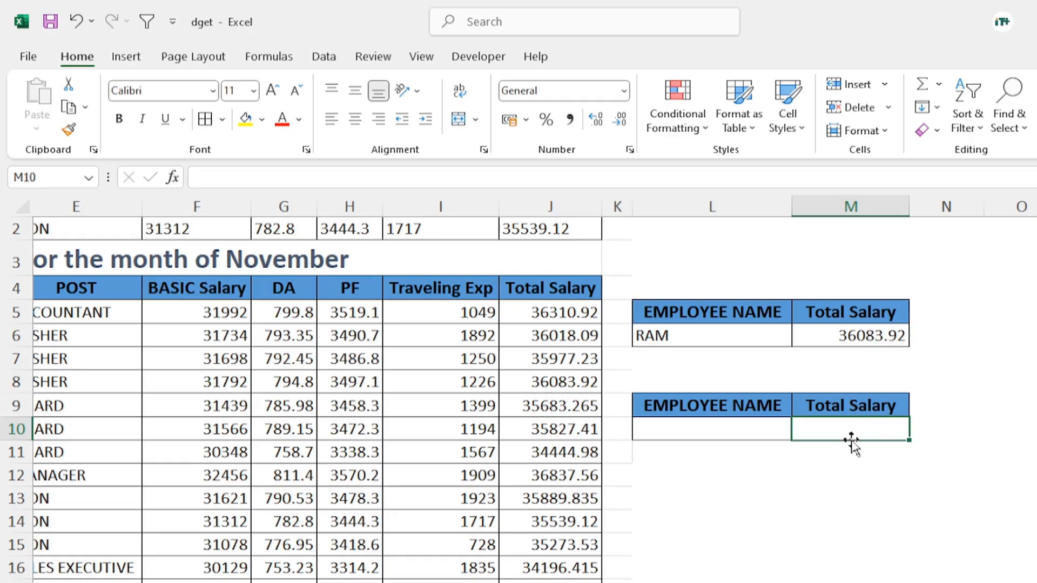
Clear the Total Salary header from M9 and set the cell's data validation to allow a List
click(828, 416)
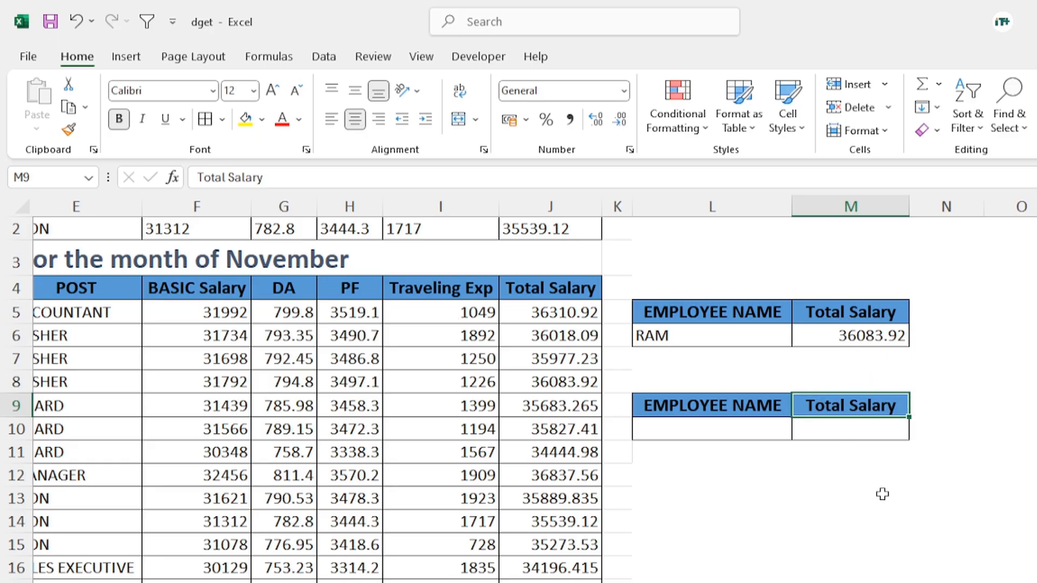
key(Delete)
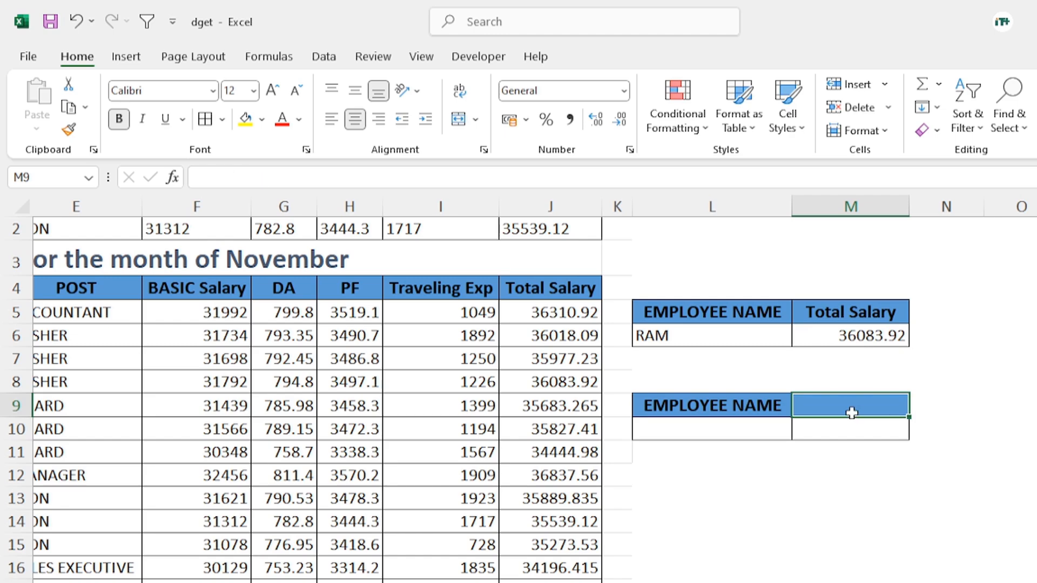
click(324, 56)
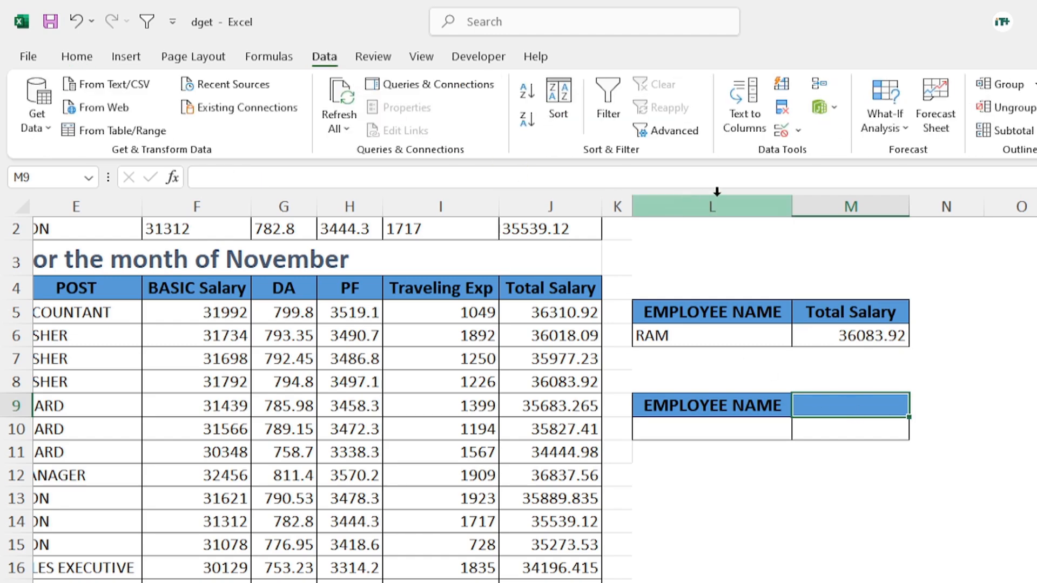
click(782, 135)
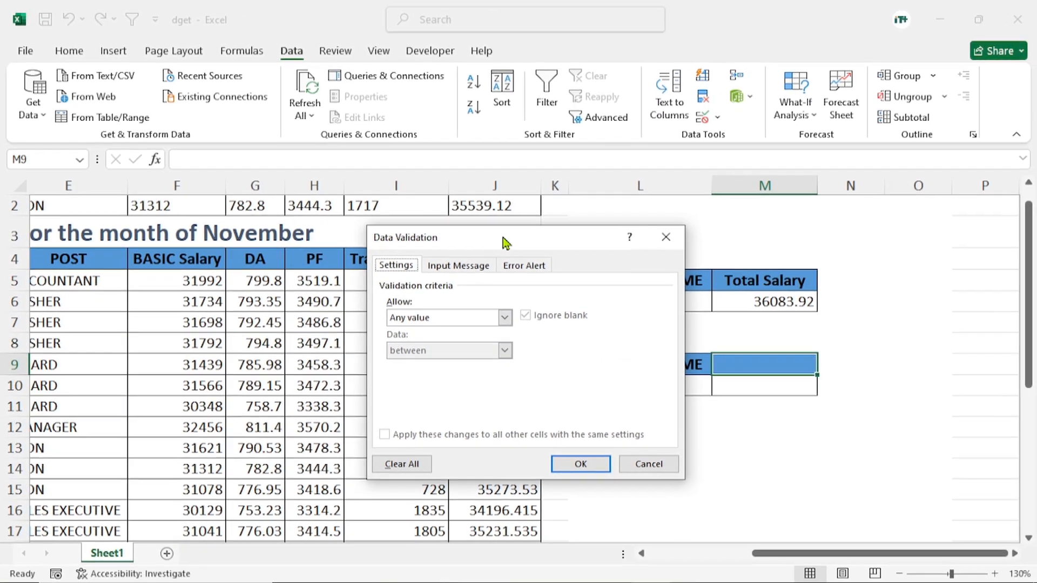
drag(504, 238, 762, 267)
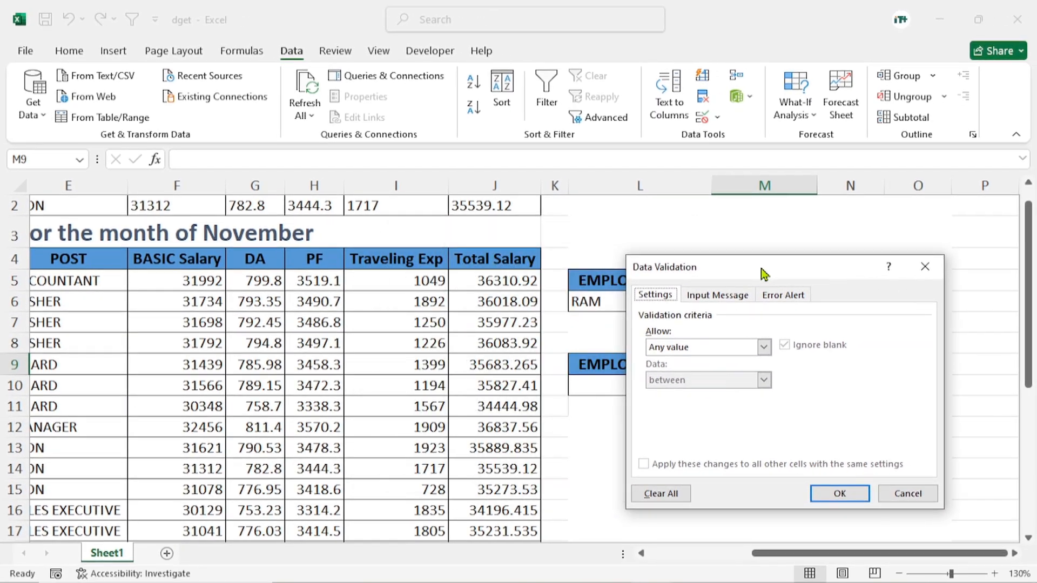
click(711, 346)
click(695, 394)
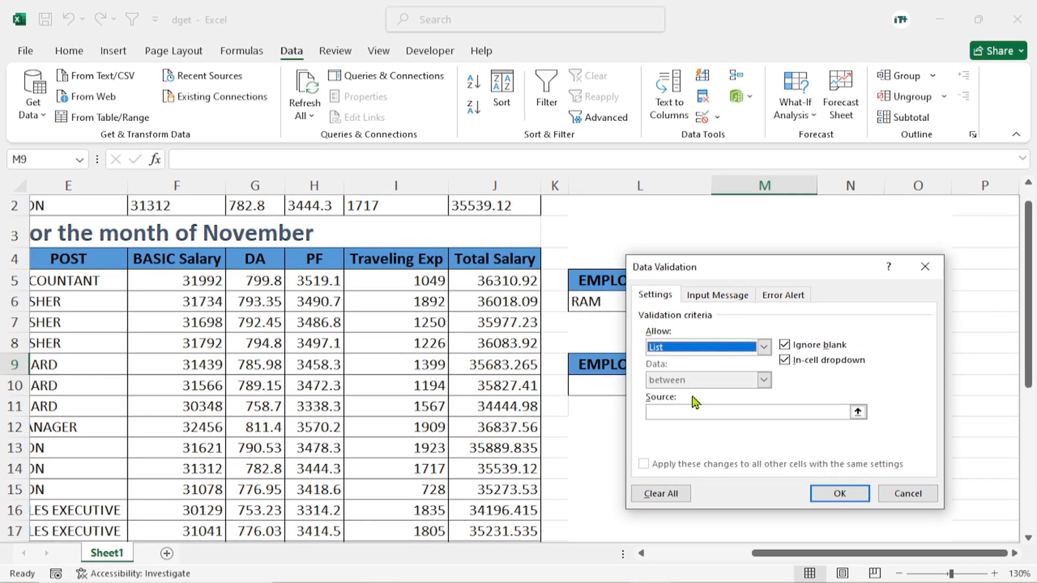
Use the salary sheet headers =$B$4:$J$4 as the validation list source for M9 and check the resulting dropdown
click(665, 413)
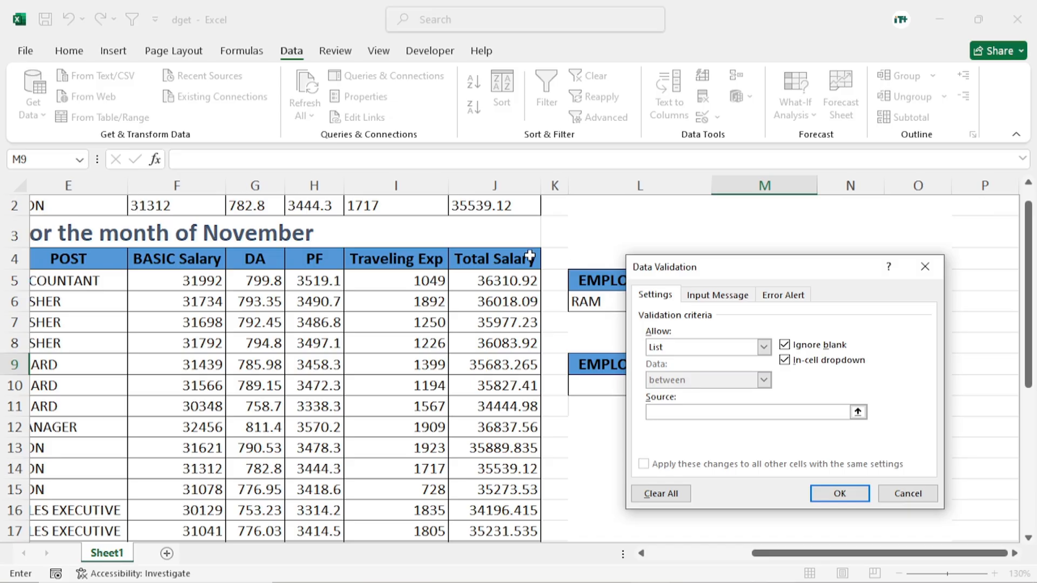
drag(529, 256, 80, 260)
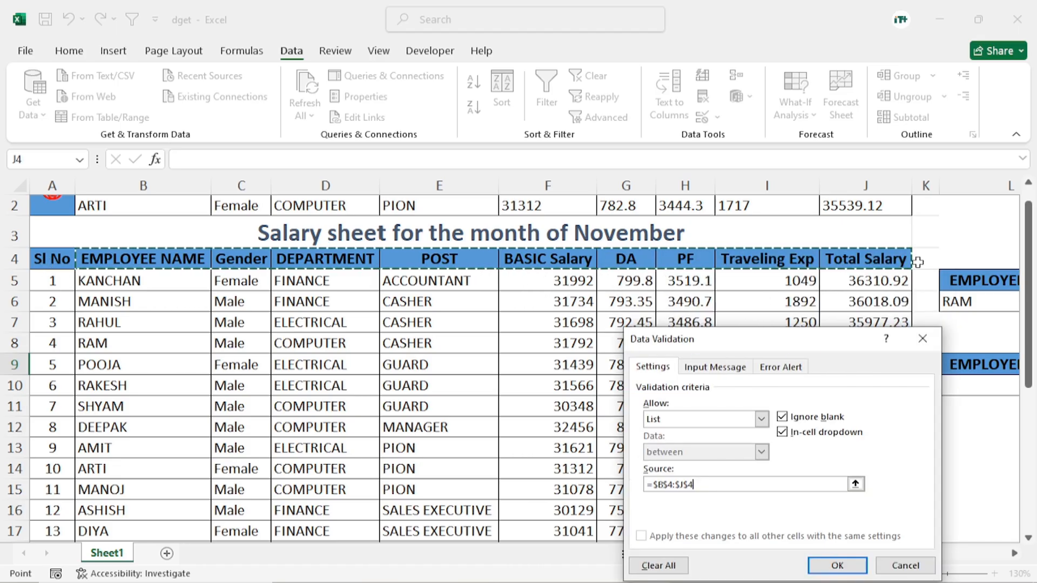
drag(779, 334, 732, 185)
click(789, 417)
drag(873, 554, 979, 559)
click(825, 370)
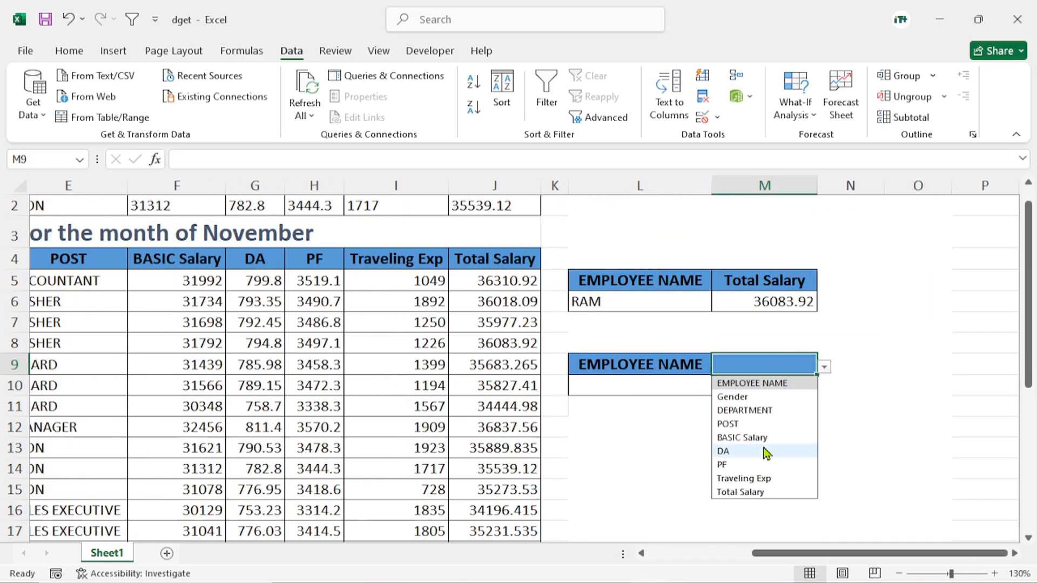
click(896, 433)
Start a DGET formula in M10 with the salary table A4:J27 as its database
click(772, 393)
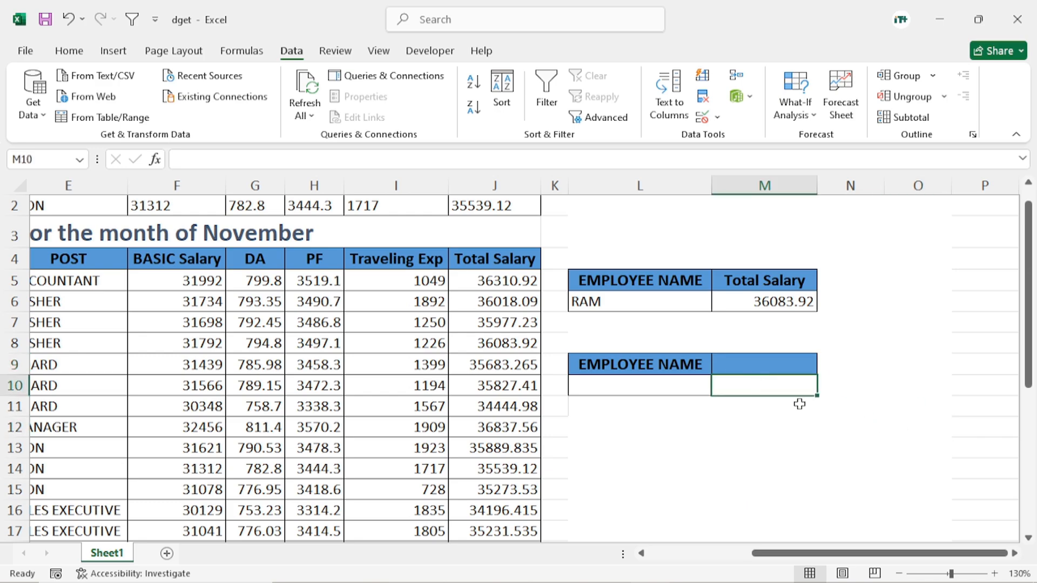
text(=d)
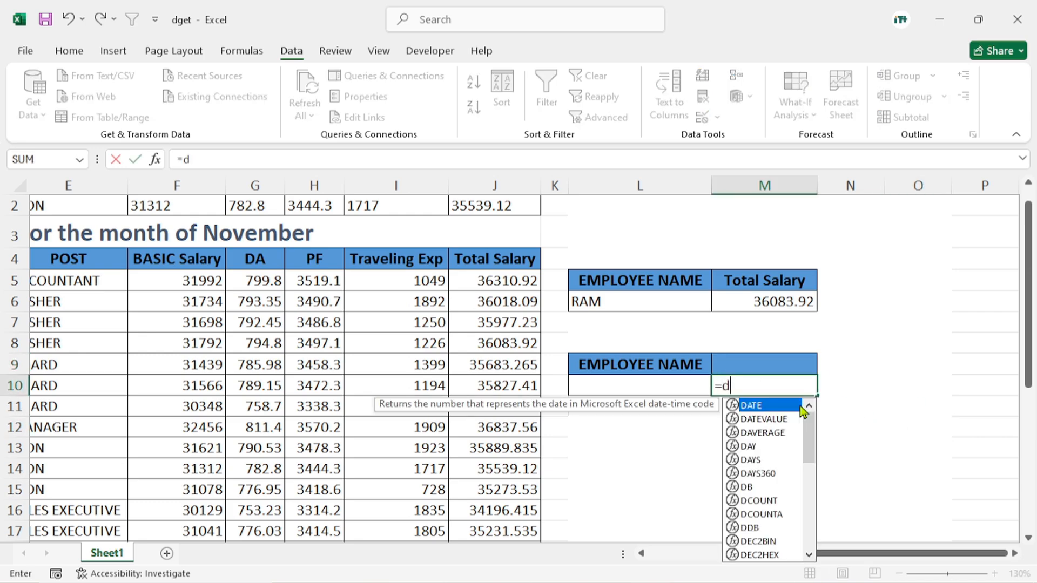
text(g)
key(Tab)
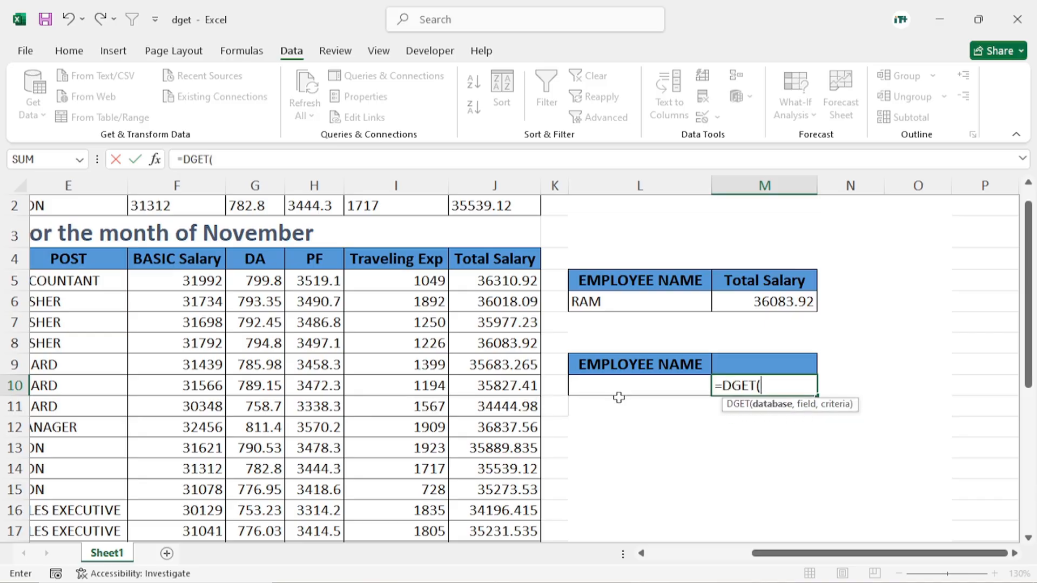
drag(786, 554, 530, 562)
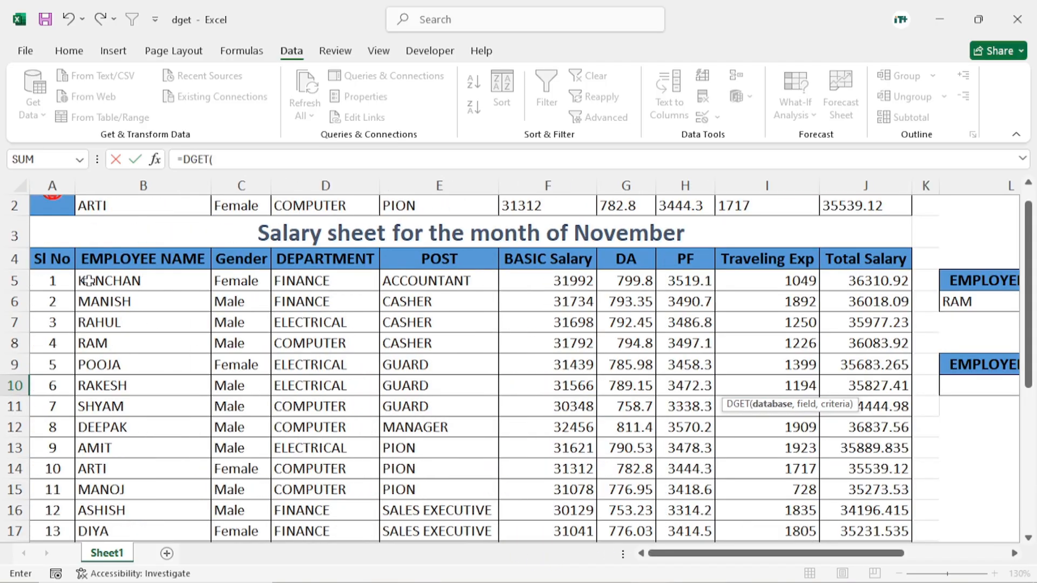
click(52, 259)
key(ctrl+shift+Right)
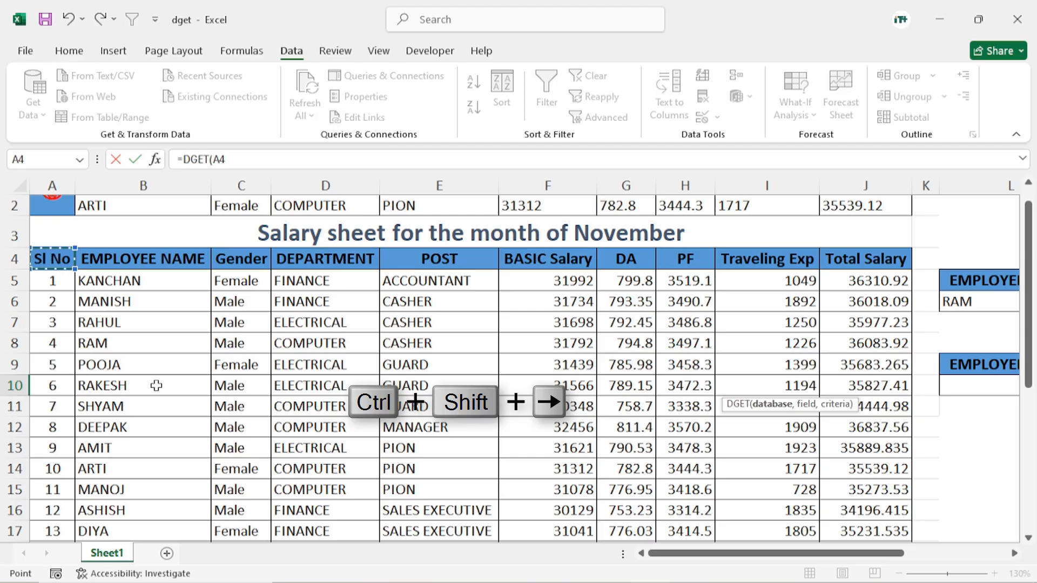
key(ctrl+shift+Down)
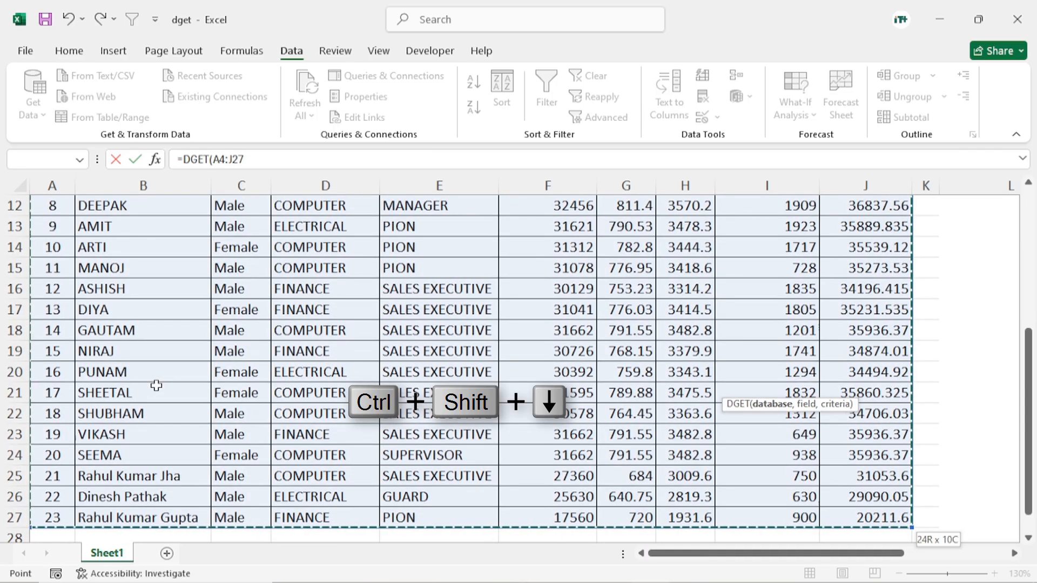
text(,)
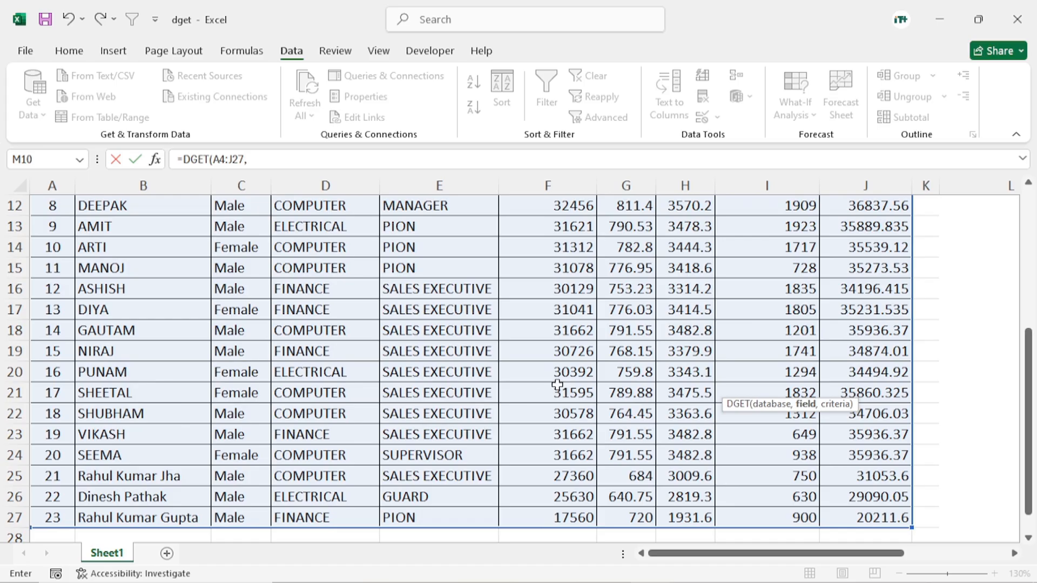
Complete the M10 formula with field M9 and criteria L9:L10 as =DGET(A4:J27,M9,L9:L10)
scroll(557, 385, up, 4)
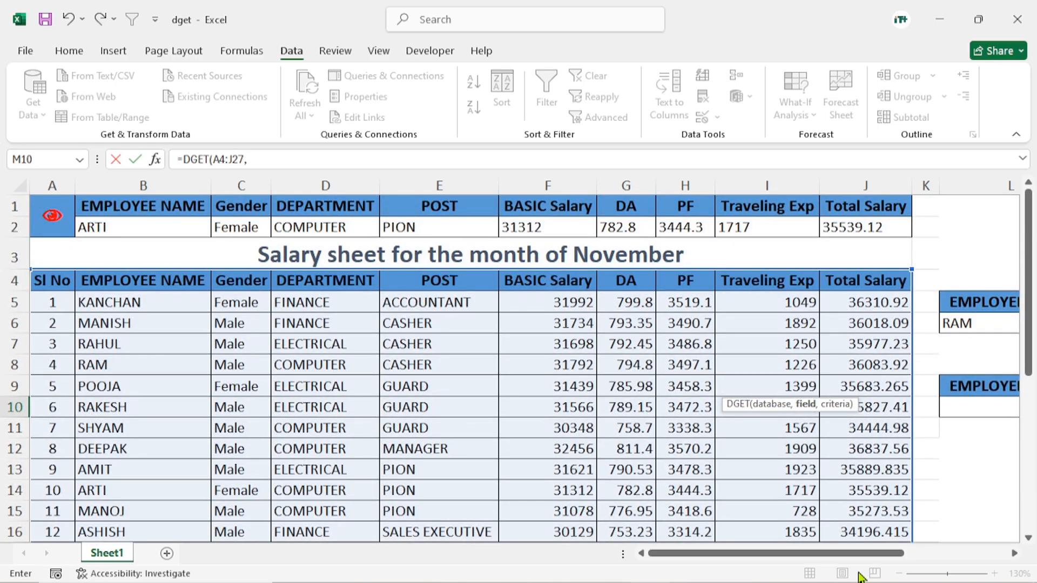
scroll(861, 575, right, 4)
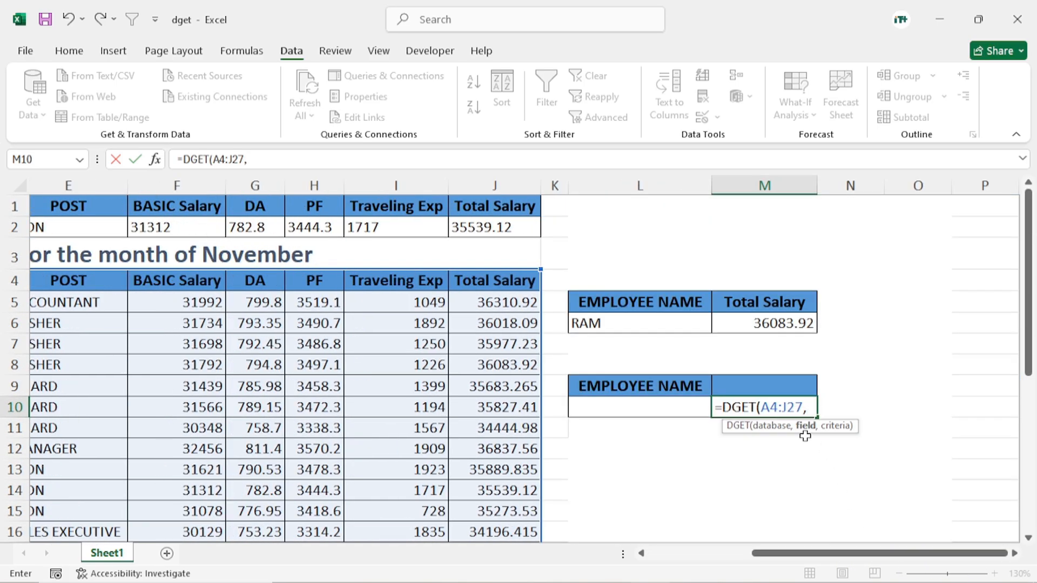
click(753, 384)
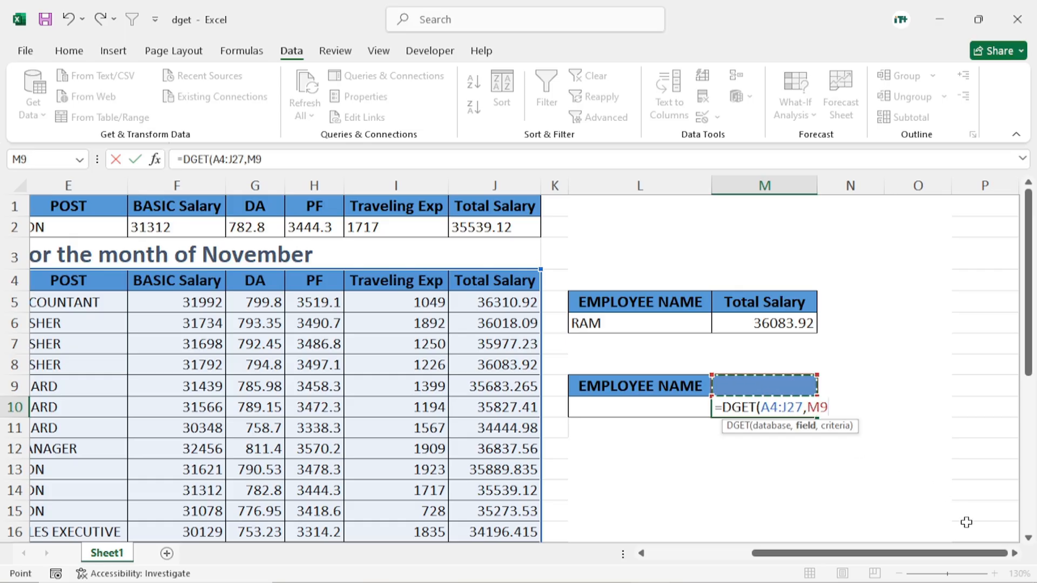
text(,)
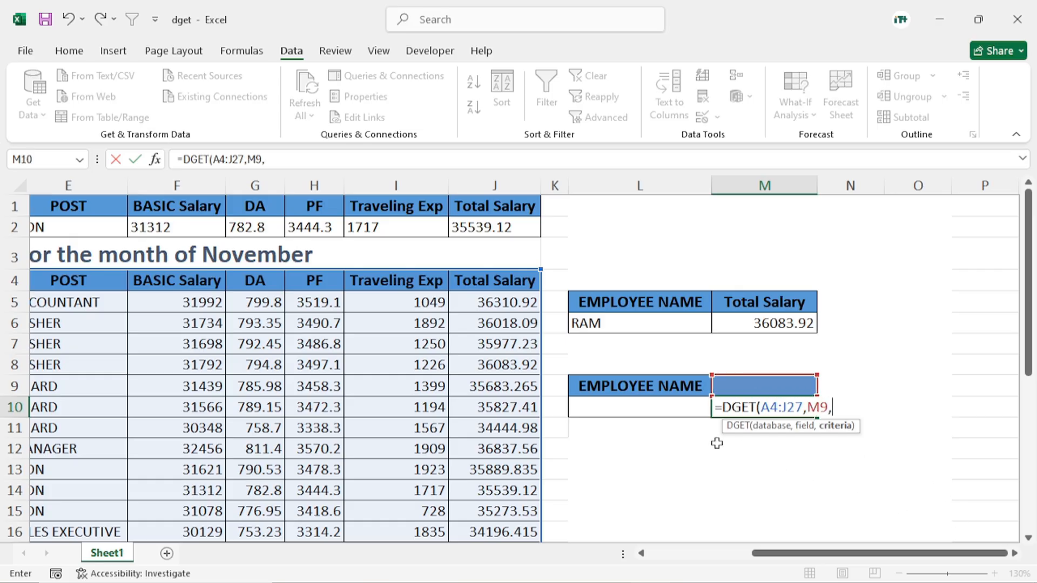
drag(635, 385, 632, 406)
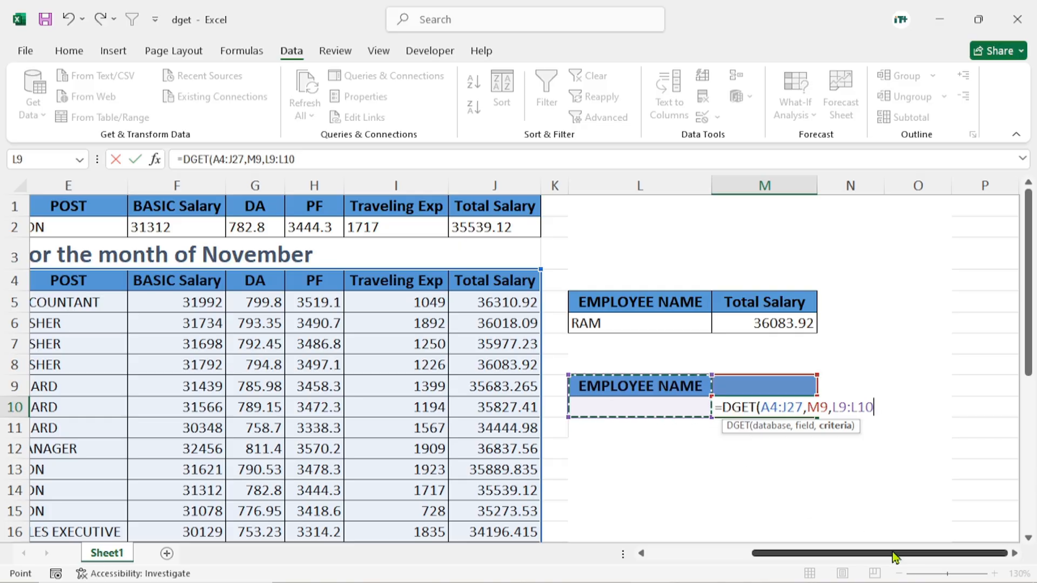
text())
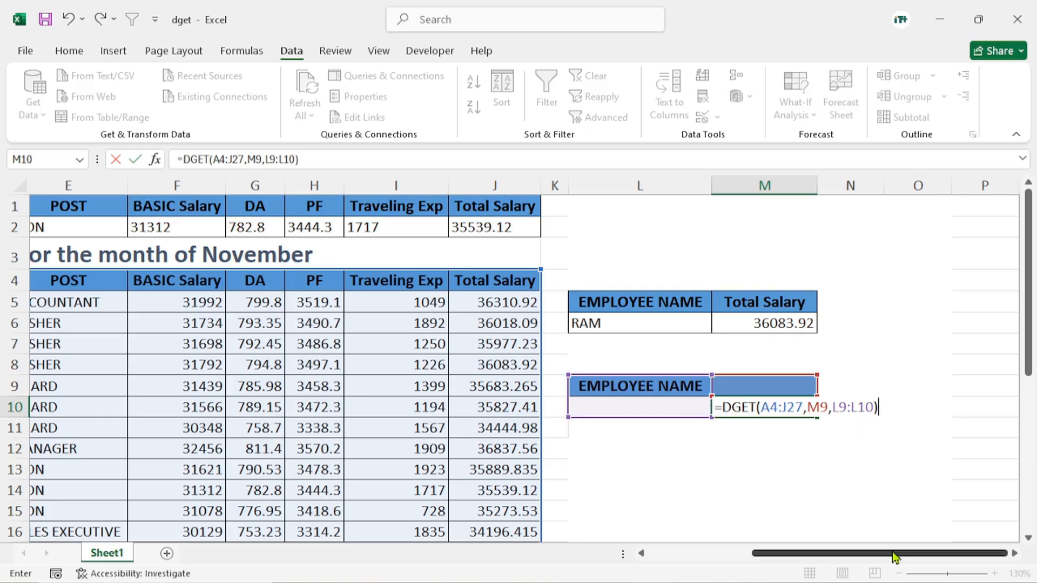
key(Return)
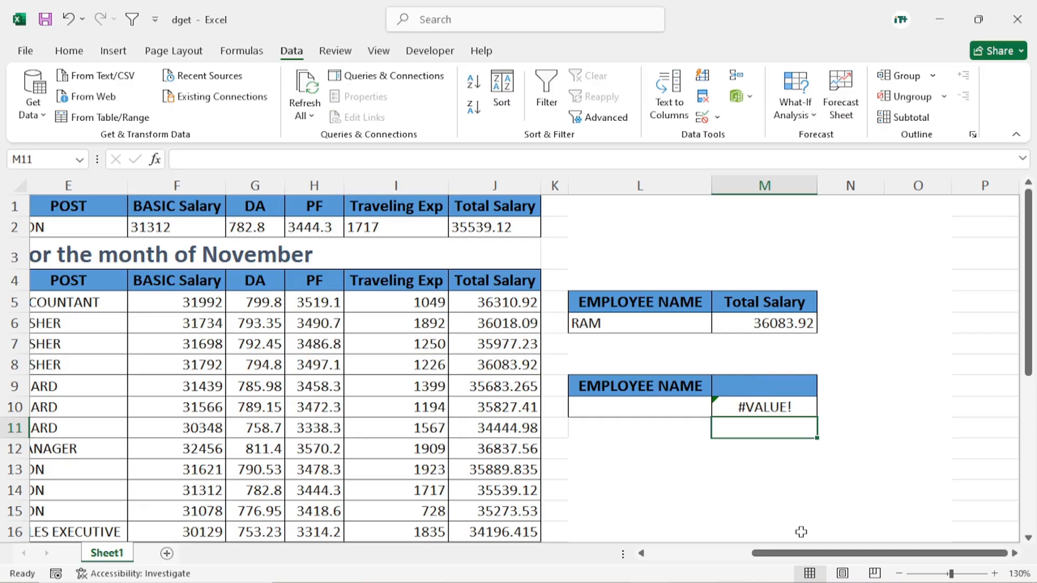
Copy the employee name from B15 into the lookup cell L10
drag(794, 553, 589, 557)
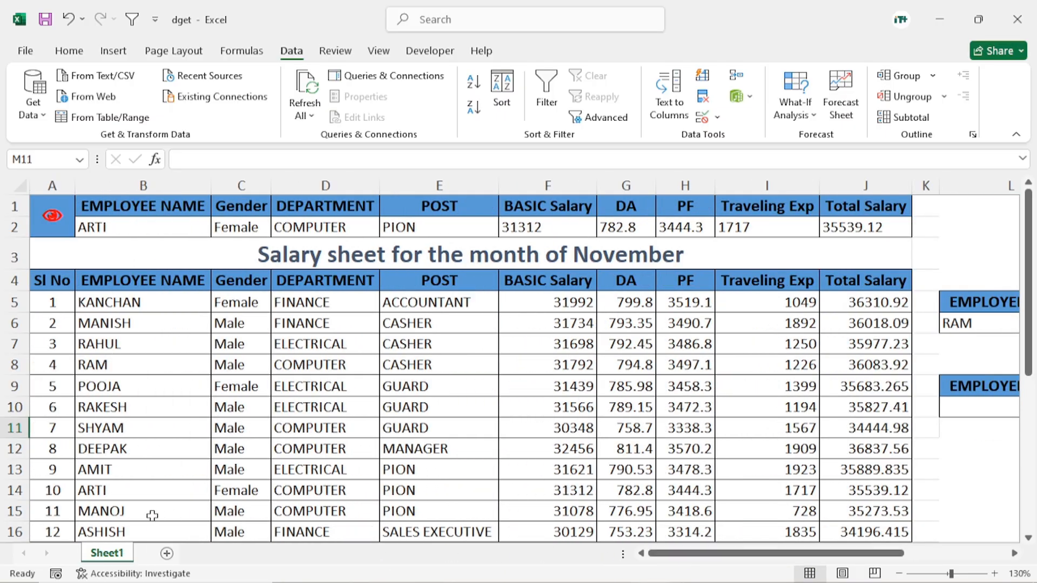
click(109, 516)
key(ctrl+c)
drag(783, 553, 988, 561)
click(671, 409)
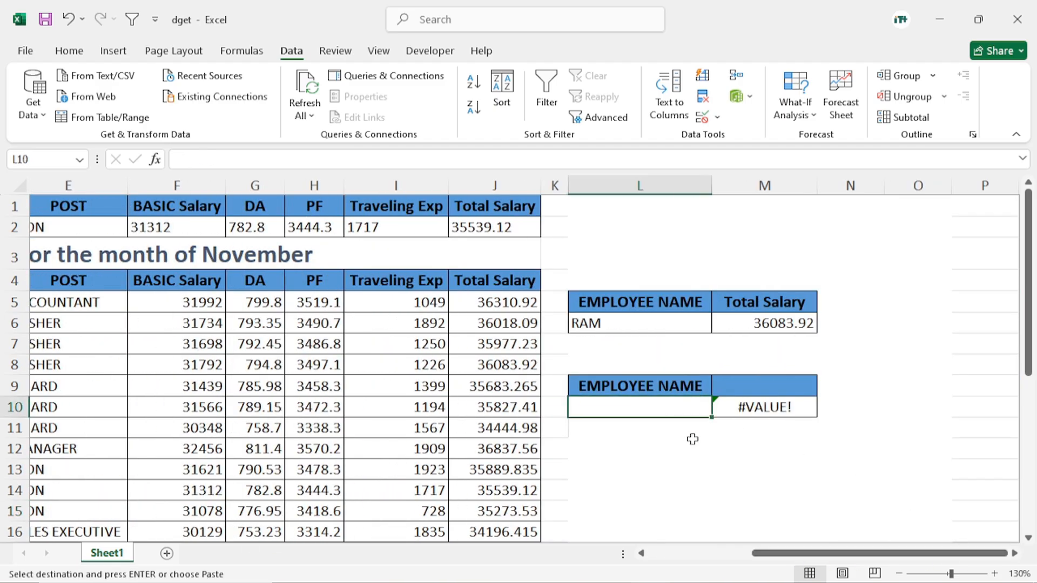
key(ctrl+v)
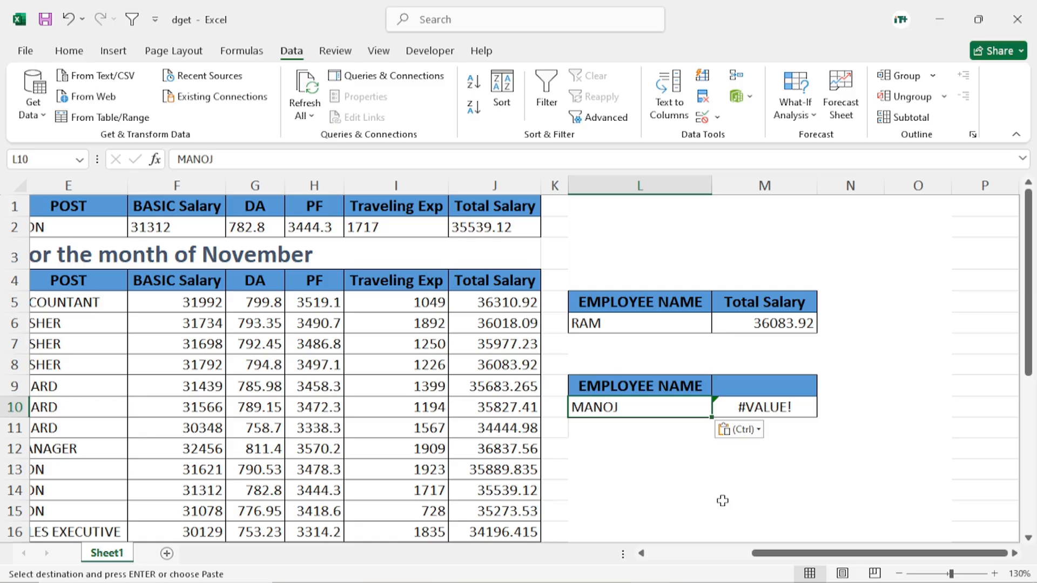
Test the M9 header dropdown by choosing Gender, then DA, and leave it set to Total Salary
click(808, 384)
click(824, 391)
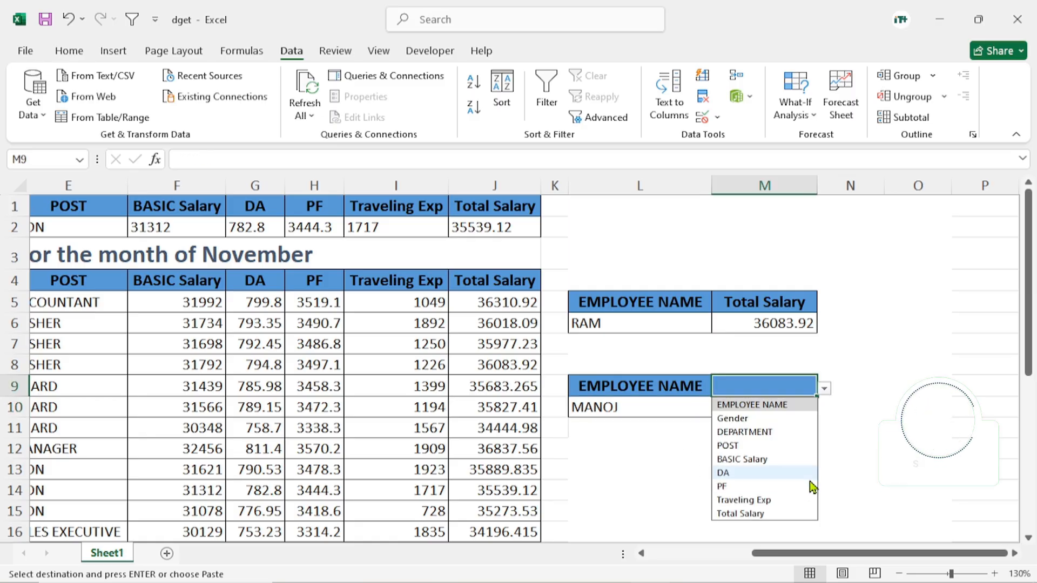
click(746, 418)
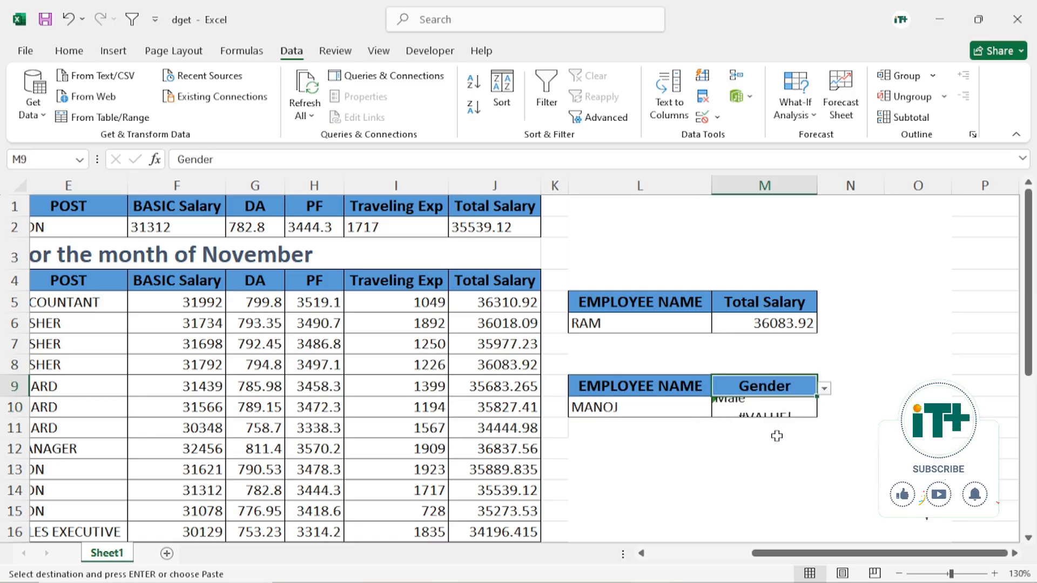
click(824, 390)
click(724, 472)
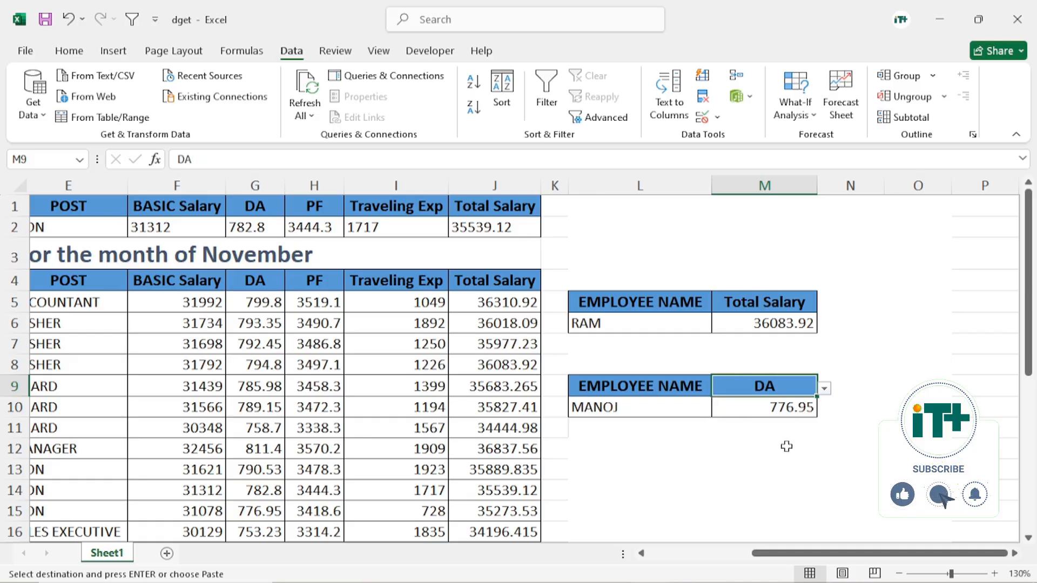
click(824, 389)
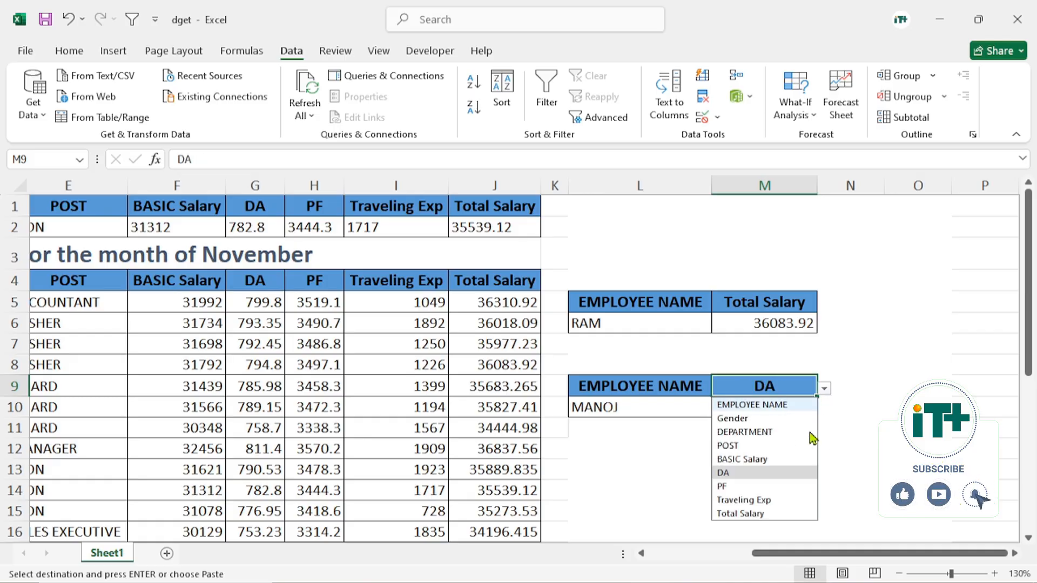
click(755, 513)
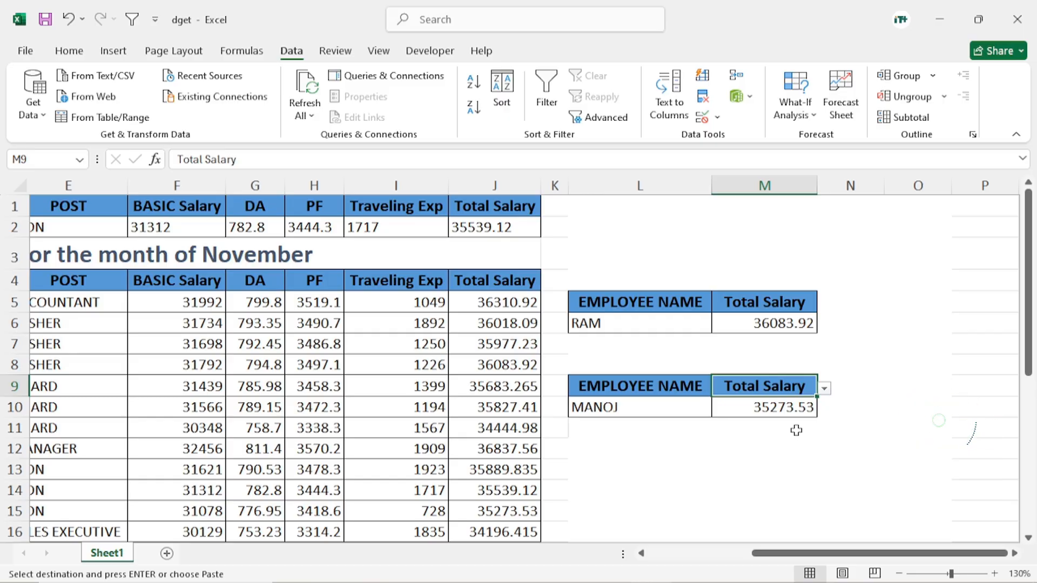
Replace the lookup name in L10 with the employee name listed in B6, entered in lowercase
mouse_move(776, 554)
mouse_down()
mouse_move(655, 573)
mouse_move(766, 569)
mouse_up()
click(615, 408)
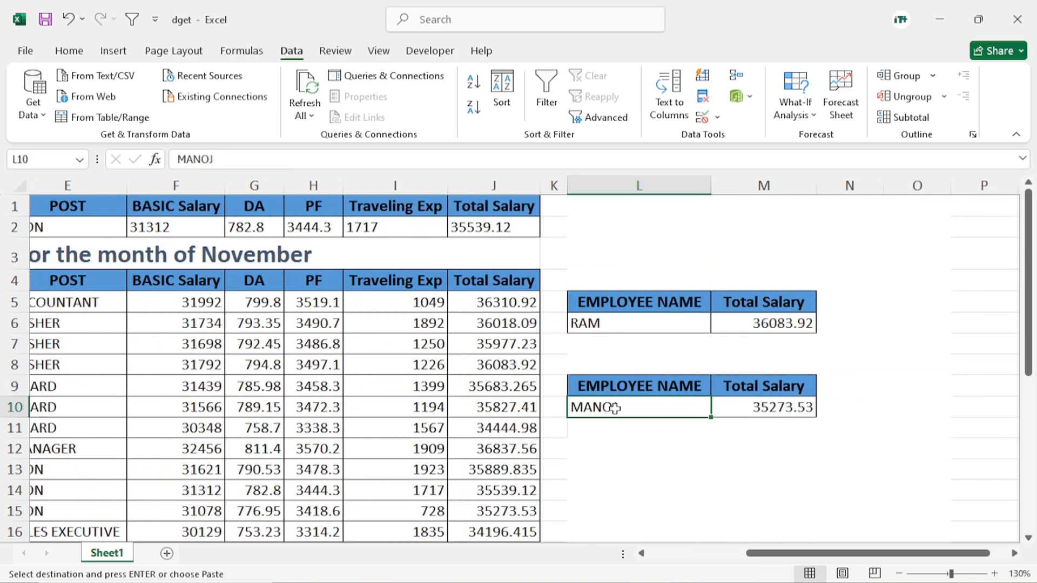
text(ma)
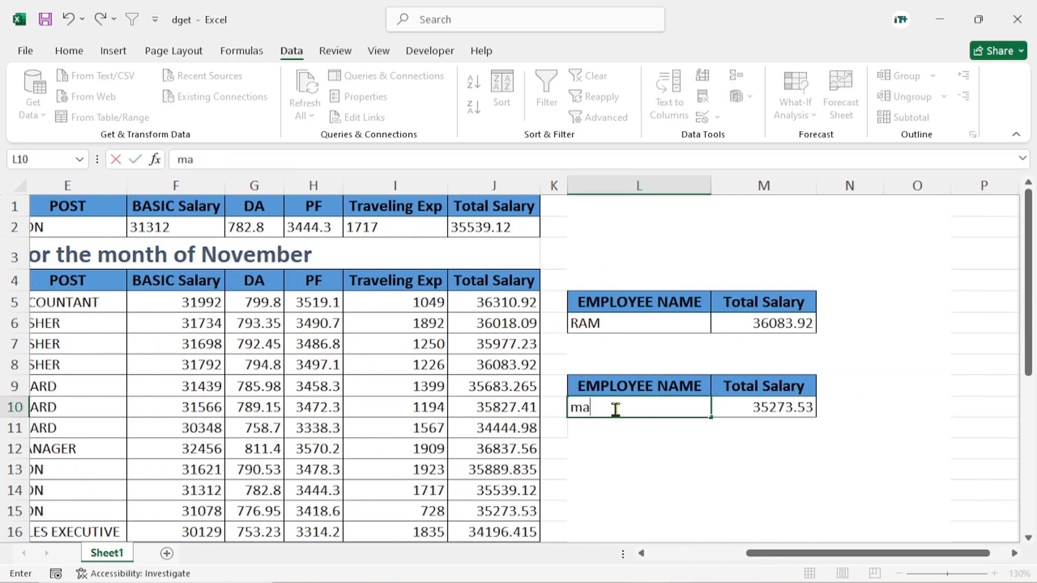
text(nish)
key(Return)
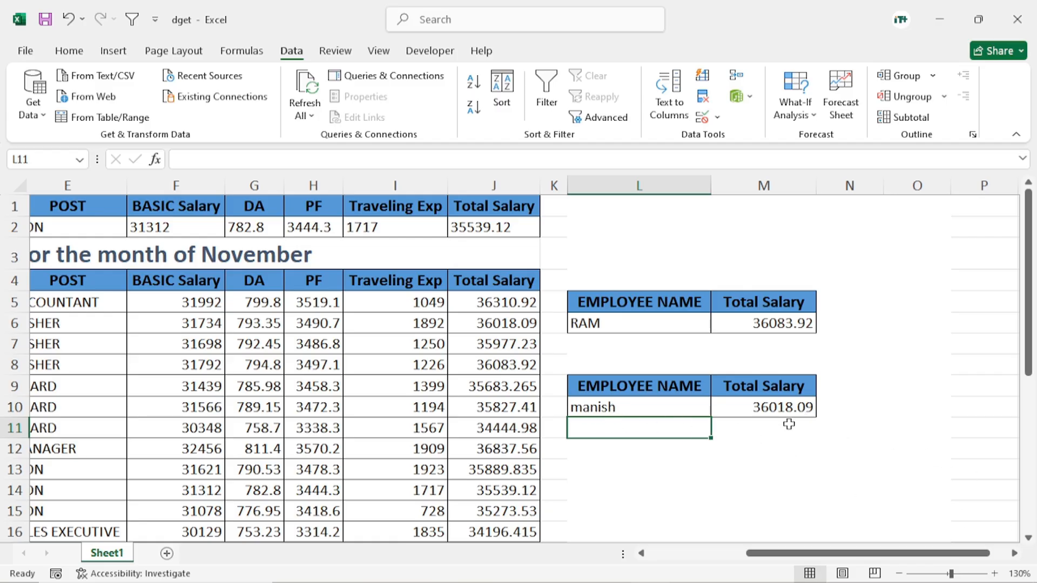
drag(786, 554, 659, 557)
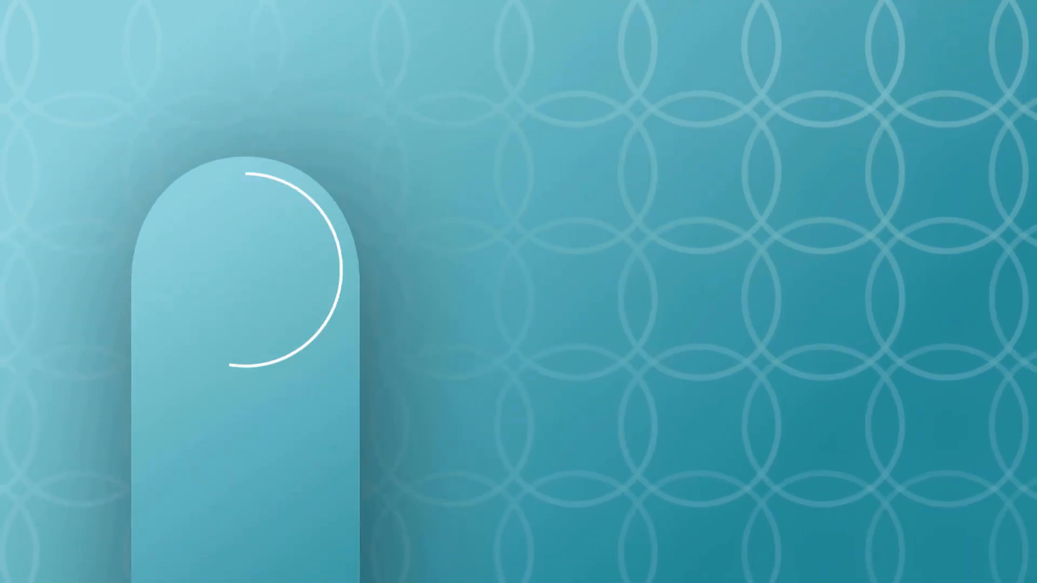